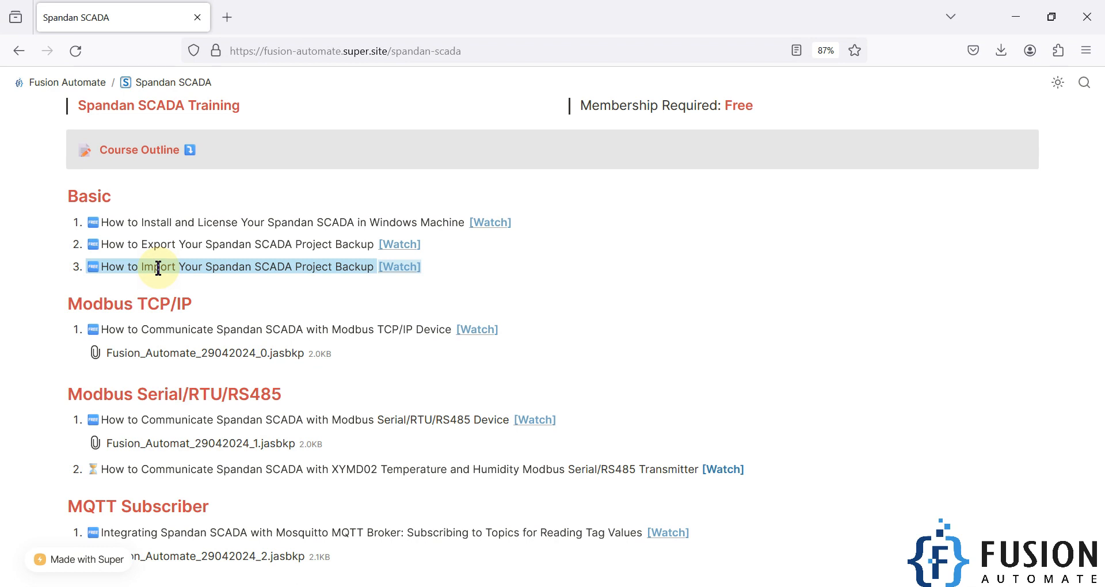
Step: Review the Spandan SCADA course outline down to the MQTT Publisher lesson on transmitting Modbus TCP device data to a Mosquitto broker
{"action": "left_click", "coordinate": [158, 267]}
{"action": "scroll", "coordinate": [160, 270], "scroll_direction": "down", "scroll_amount": 4}
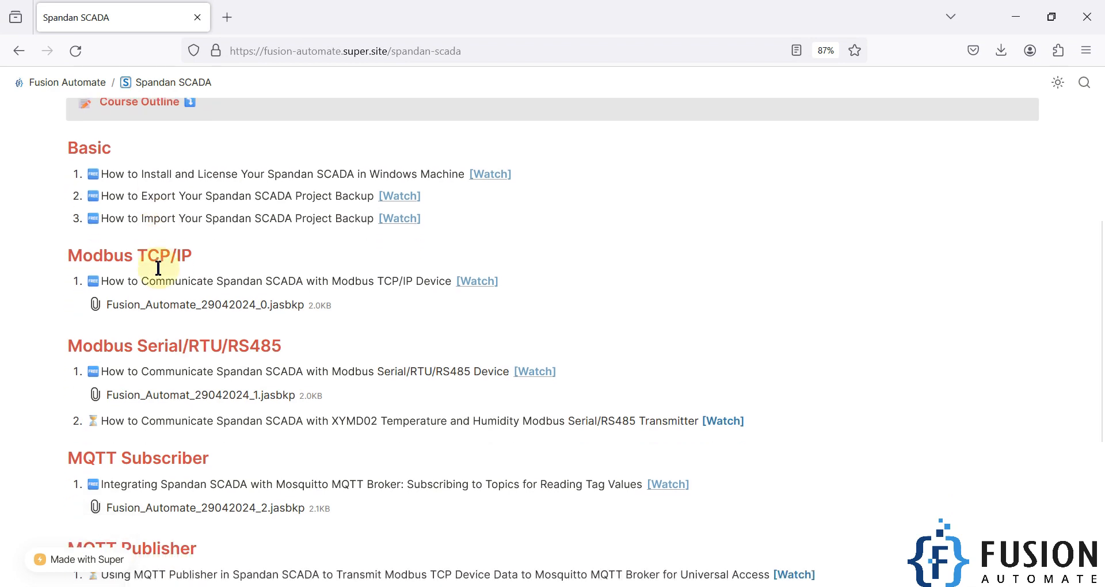
{"action": "scroll", "coordinate": [160, 276], "scroll_direction": "down", "scroll_amount": 1}
{"action": "triple_click", "coordinate": [154, 314]}
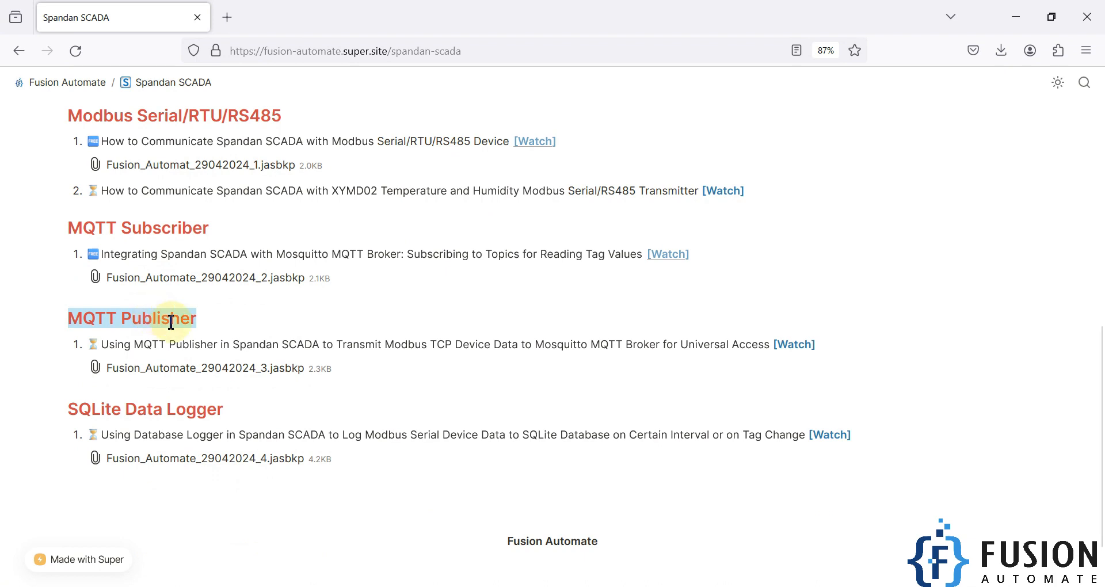
{"action": "left_click_drag", "start_coordinate": [100, 344], "coordinate": [521, 345]}
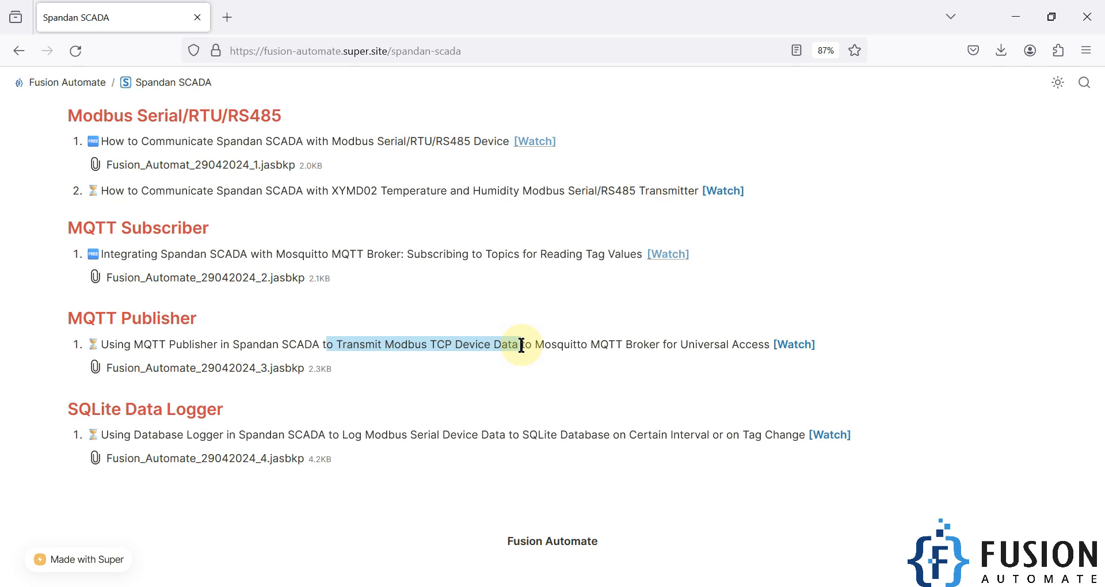
{"action": "triple_click", "coordinate": [569, 344]}
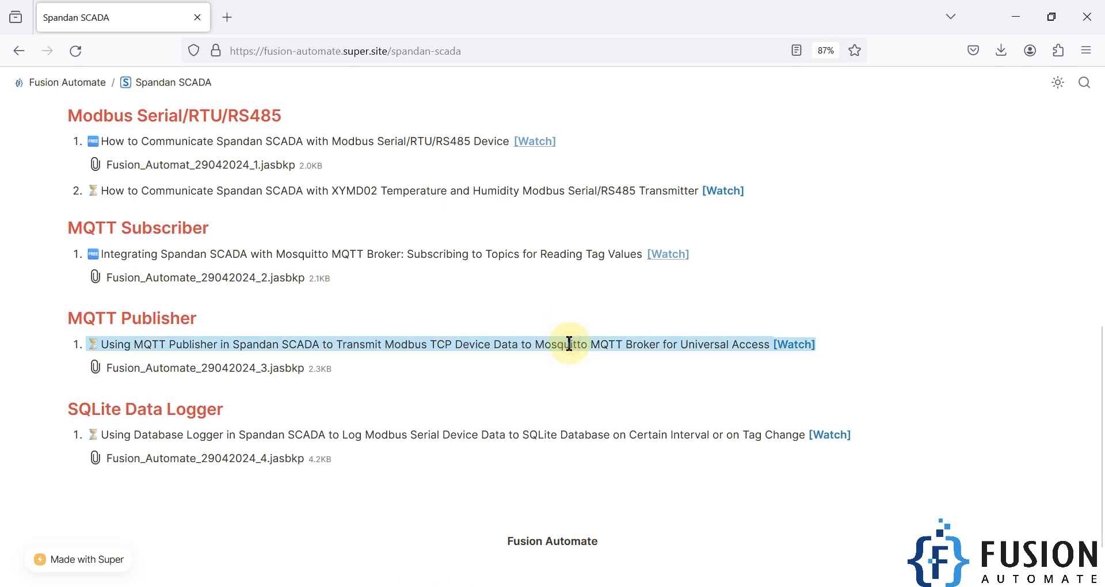
{"action": "left_click", "coordinate": [569, 345]}
{"action": "left_click_drag", "start_coordinate": [385, 345], "coordinate": [489, 342]}
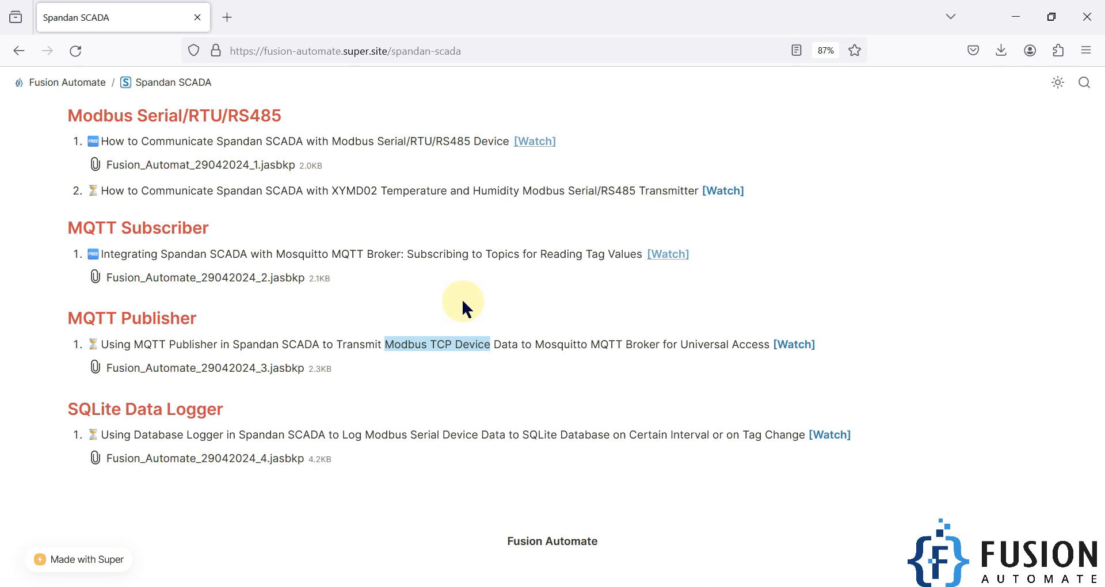
Step: Switch to SpandanSCADA and review the available device protocols, the MQTT Uploader publisher type and the existing Modbus_Device
{"action": "scroll", "coordinate": [466, 308], "scroll_direction": "up", "scroll_amount": 2}
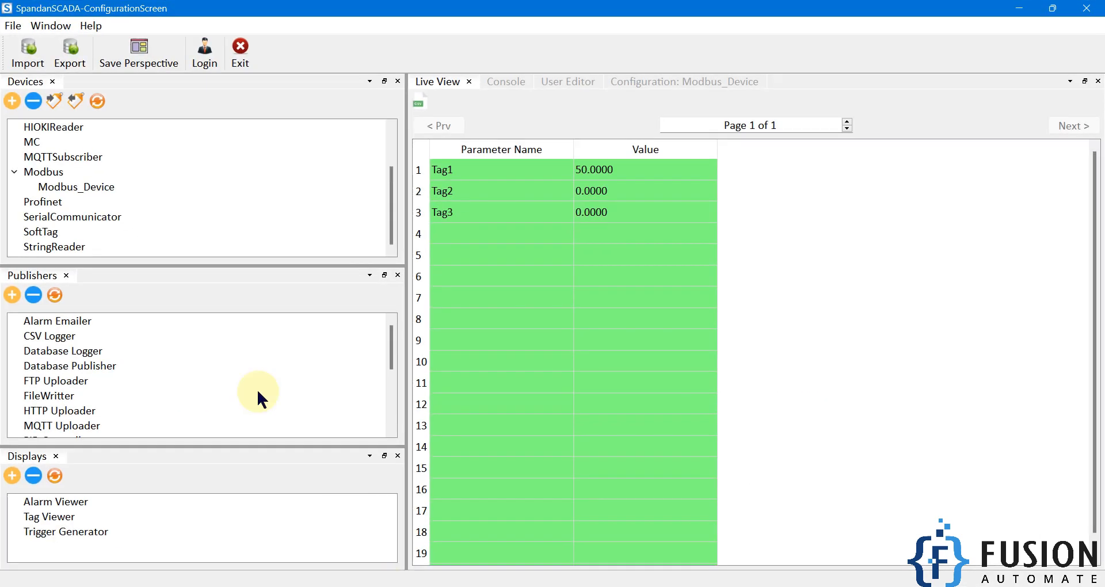
{"action": "scroll", "coordinate": [98, 198], "scroll_direction": "up", "scroll_amount": 2}
{"action": "left_click", "coordinate": [64, 157]}
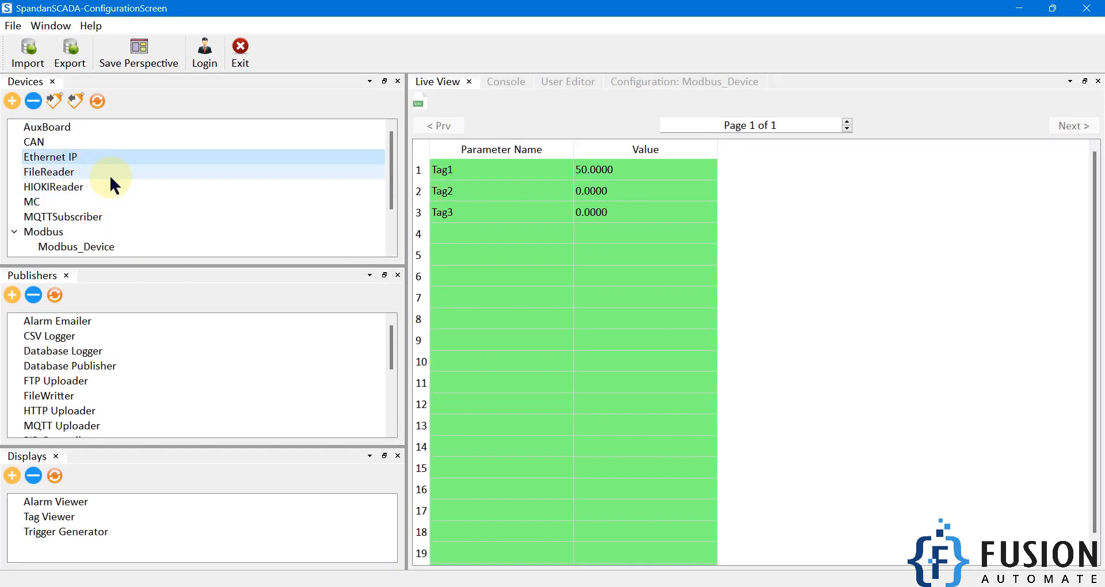
{"action": "scroll", "coordinate": [112, 175], "scroll_direction": "down", "scroll_amount": 2}
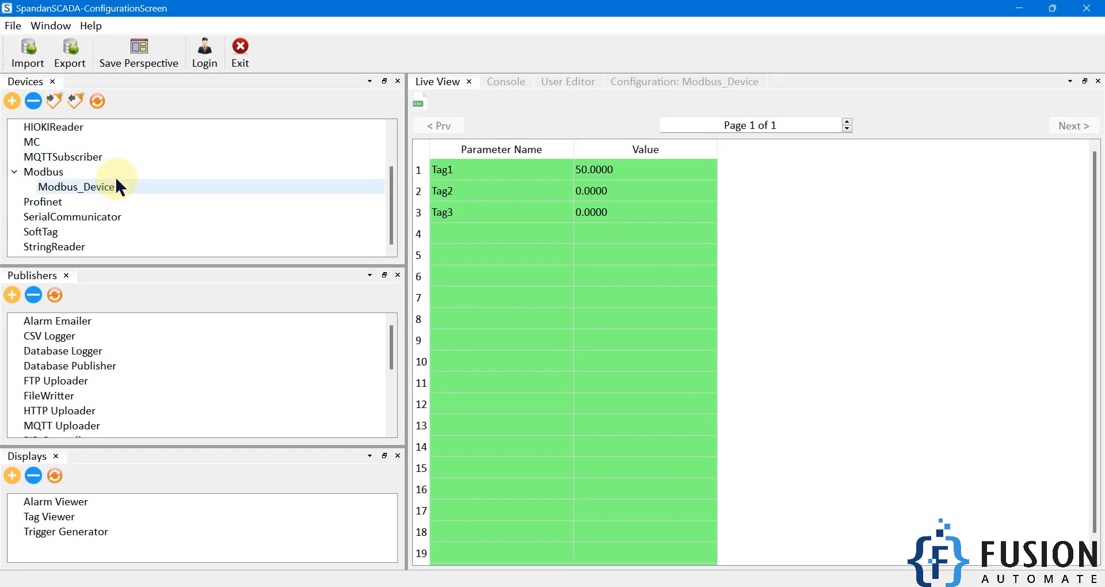
{"action": "left_click", "coordinate": [61, 222]}
{"action": "left_click", "coordinate": [55, 202]}
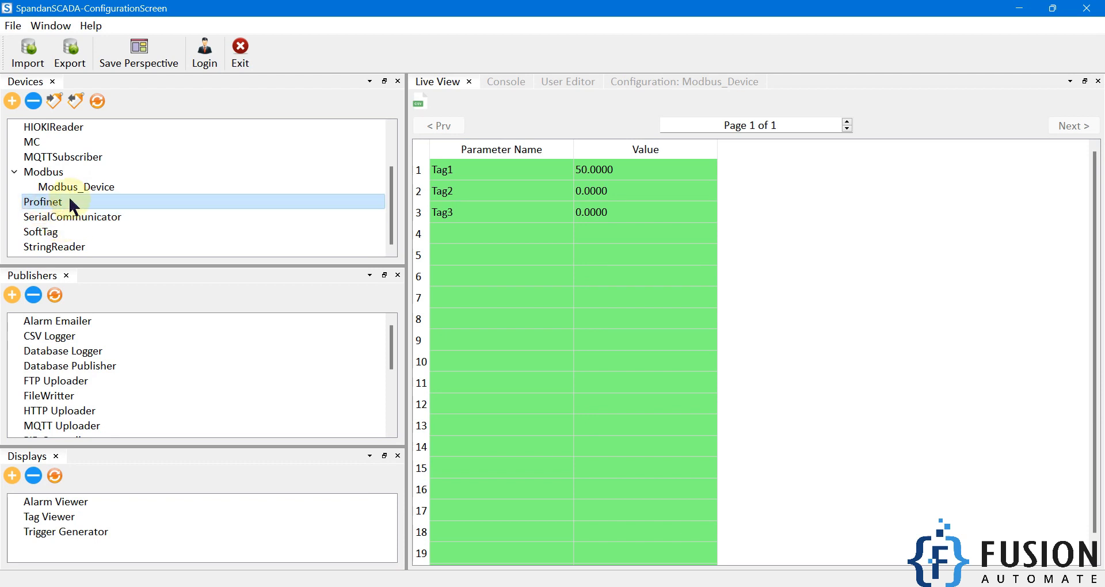
{"action": "scroll", "coordinate": [119, 187], "scroll_direction": "up", "scroll_amount": 2}
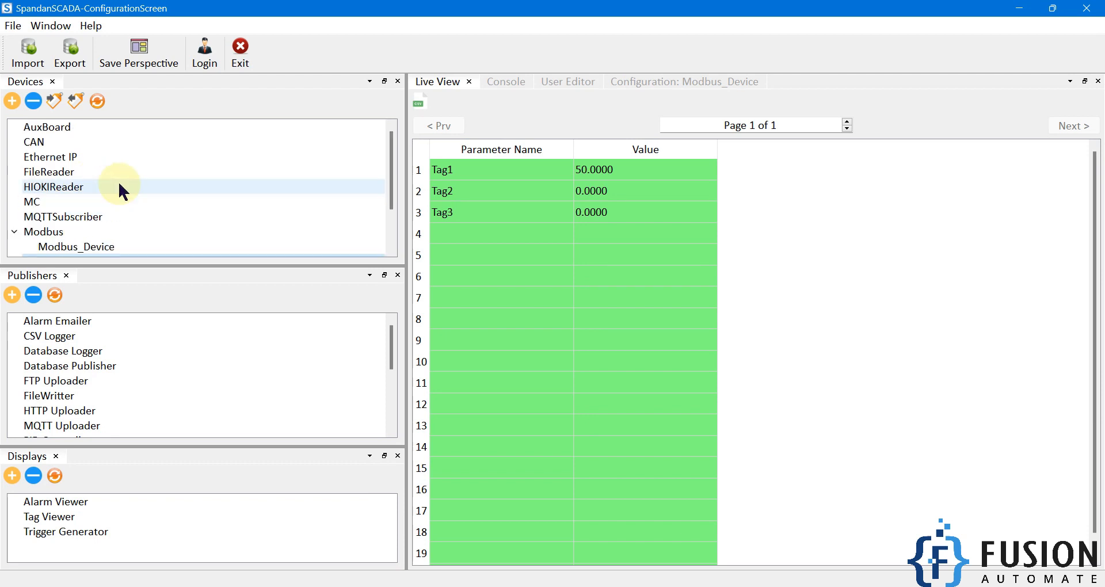
{"action": "scroll", "coordinate": [86, 173], "scroll_direction": "down", "scroll_amount": 2}
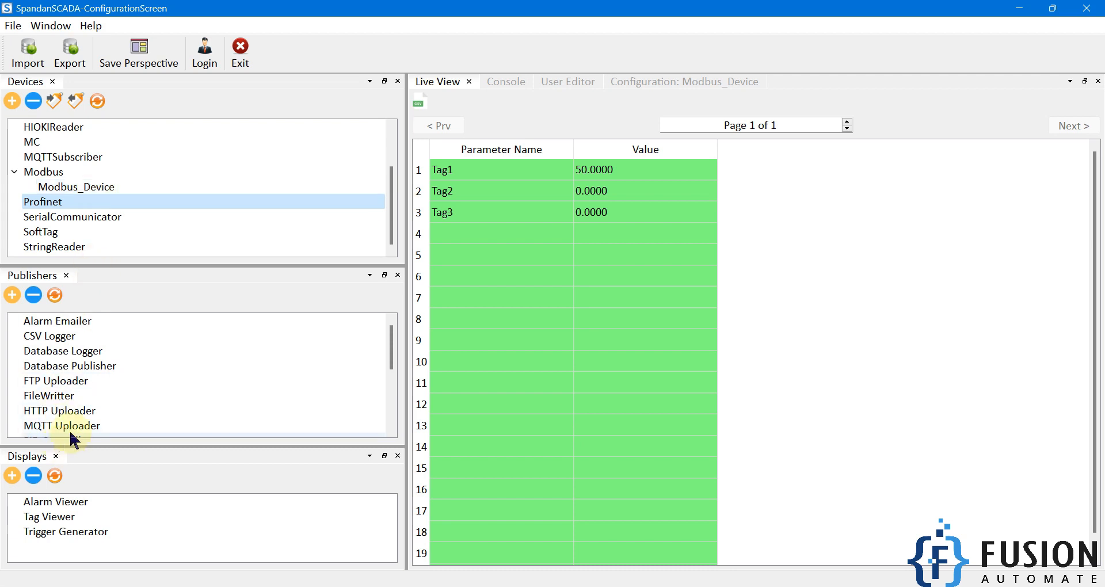
{"action": "left_click", "coordinate": [101, 426]}
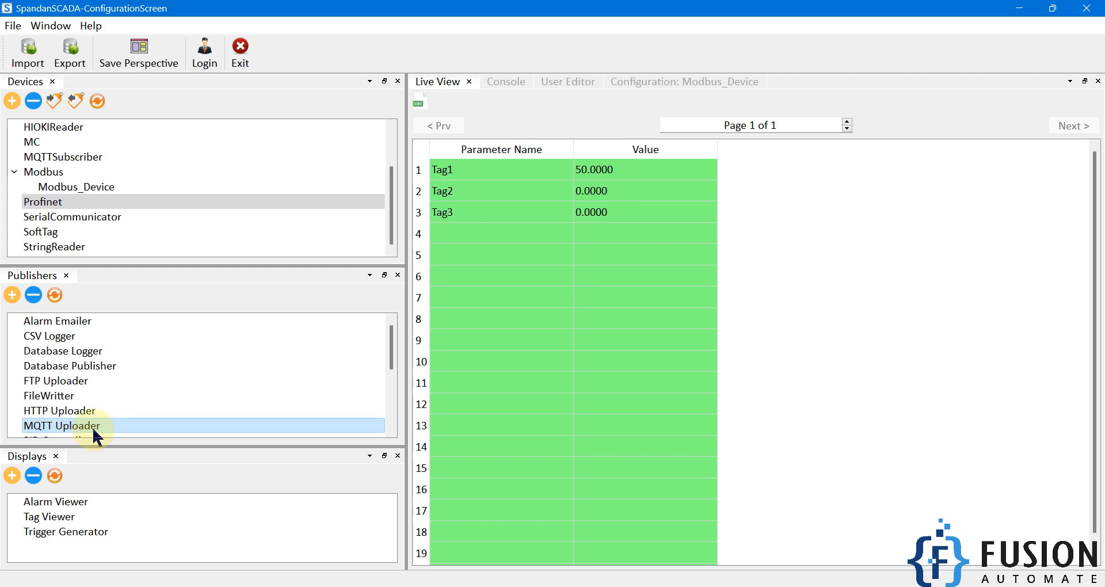
{"action": "left_click", "coordinate": [69, 171]}
{"action": "left_click", "coordinate": [85, 190]}
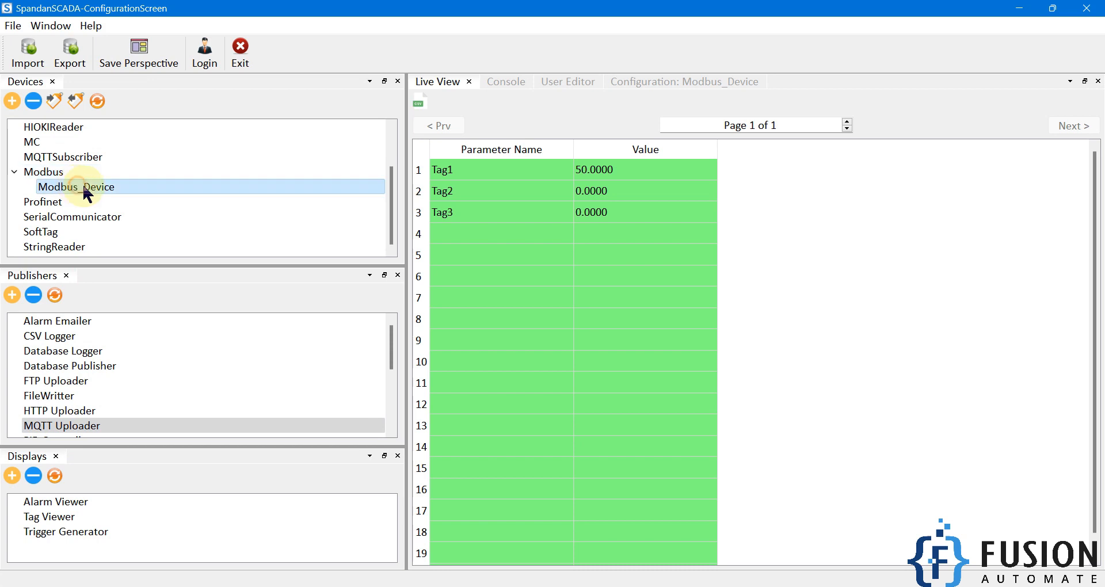
Step: Switch to the Modbus Slave simulator and set registers 0, 1 and 2 to 33, 22 and 11, keeping the SCADA tag values in view
{"action": "left_click", "coordinate": [417, 586]}
{"action": "double_click", "coordinate": [765, 291]}
{"action": "type", "text": "33"}
{"action": "key", "text": "Return"}
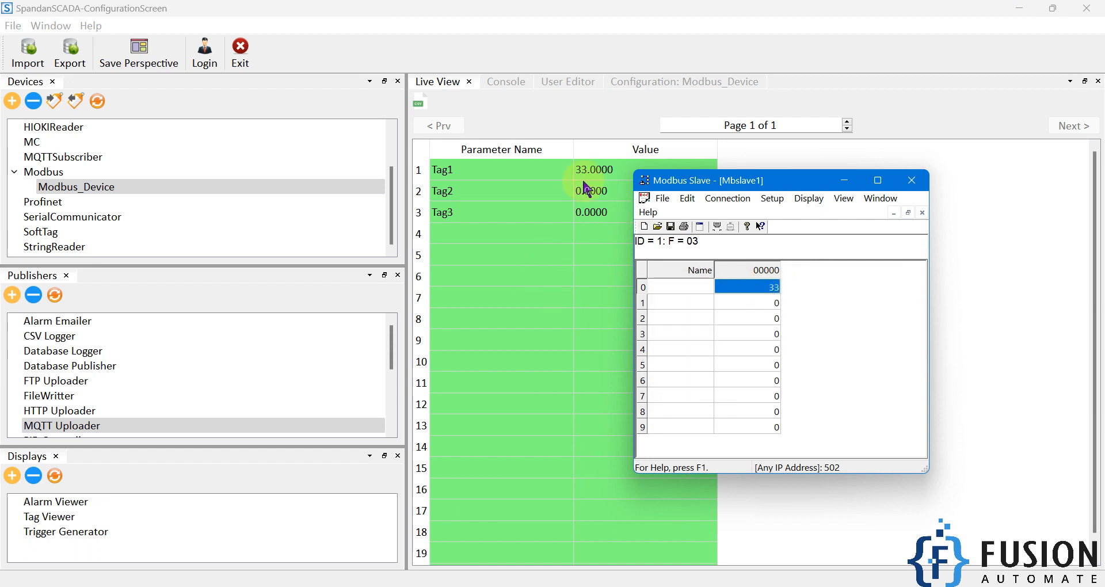
{"action": "double_click", "coordinate": [738, 302]}
{"action": "type", "text": "22"}
{"action": "key", "text": "Return"}
{"action": "double_click", "coordinate": [776, 317]}
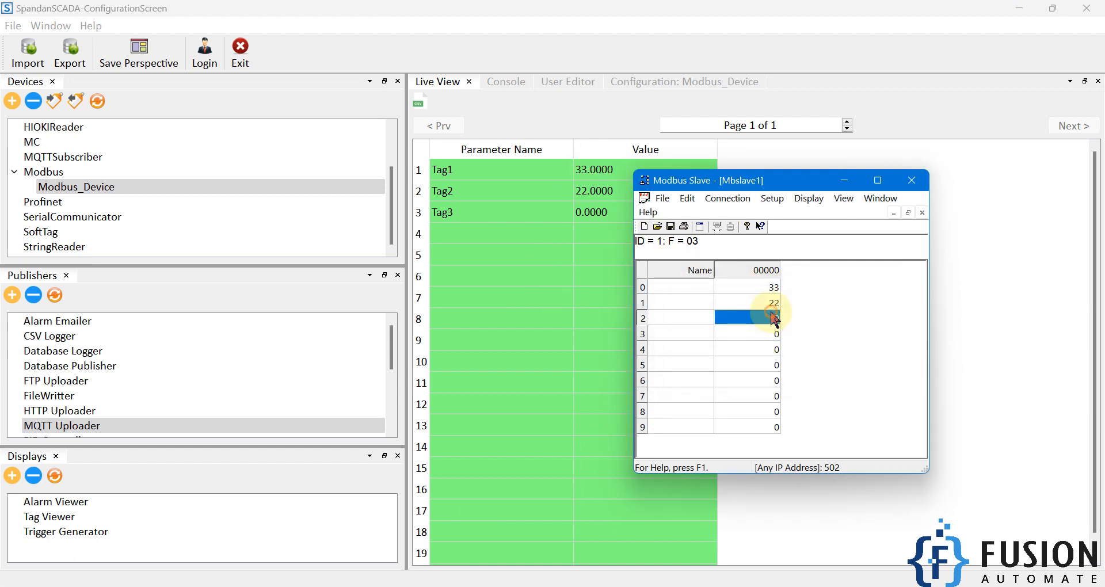
{"action": "type", "text": "11"}
{"action": "key", "text": "Return"}
{"action": "left_click_drag", "start_coordinate": [740, 182], "coordinate": [858, 224]}
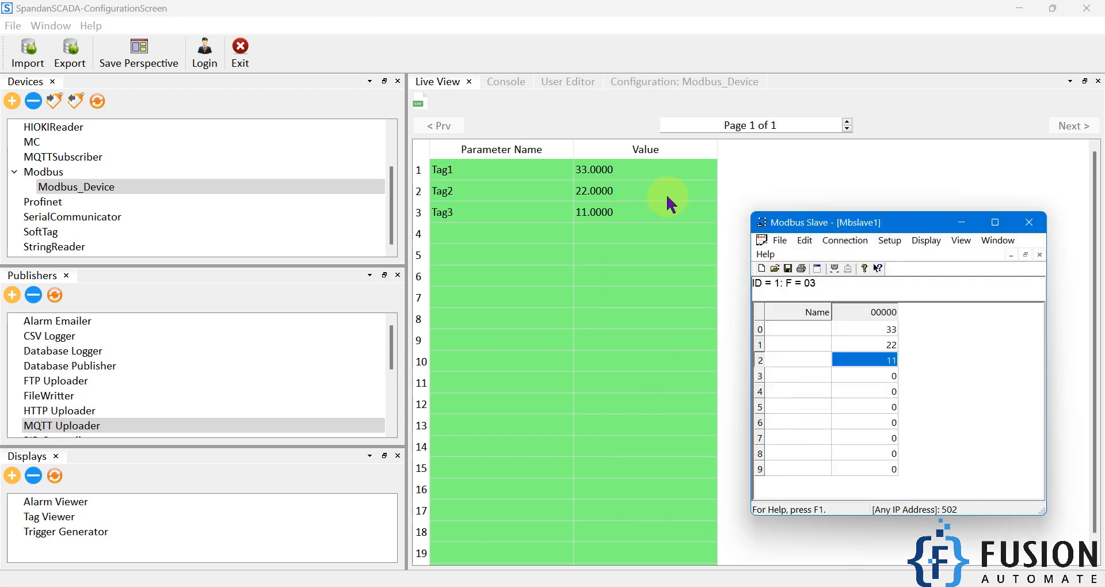
{"action": "left_click", "coordinate": [76, 184]}
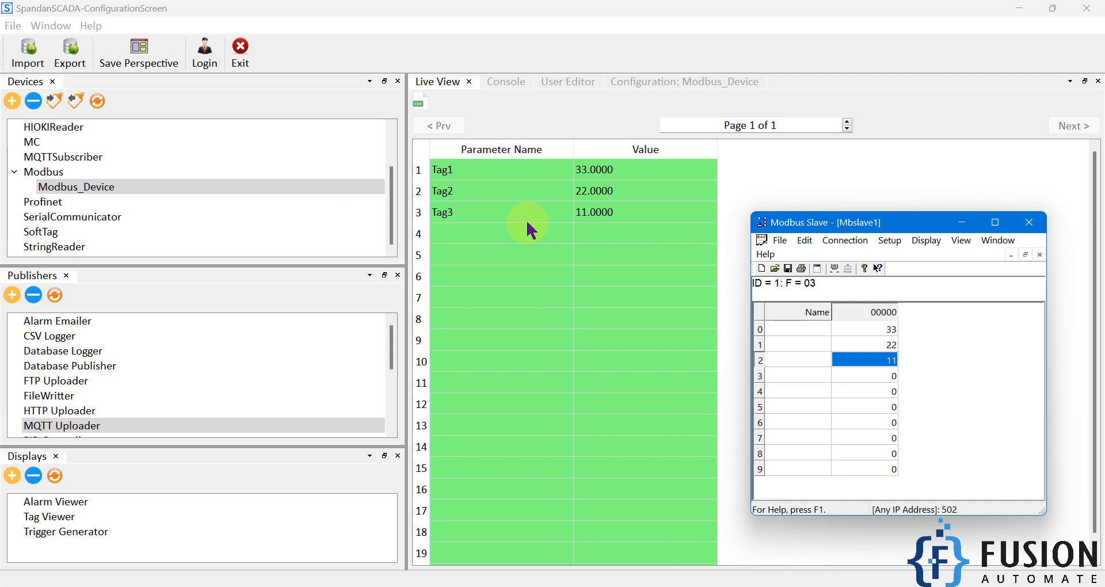
Step: Launch MQTT Explorer and try to connect with the saved Mosquitto connection at 127.0.0.1 on port 1883
{"action": "key", "text": "super"}
{"action": "type", "text": "mqtt"}
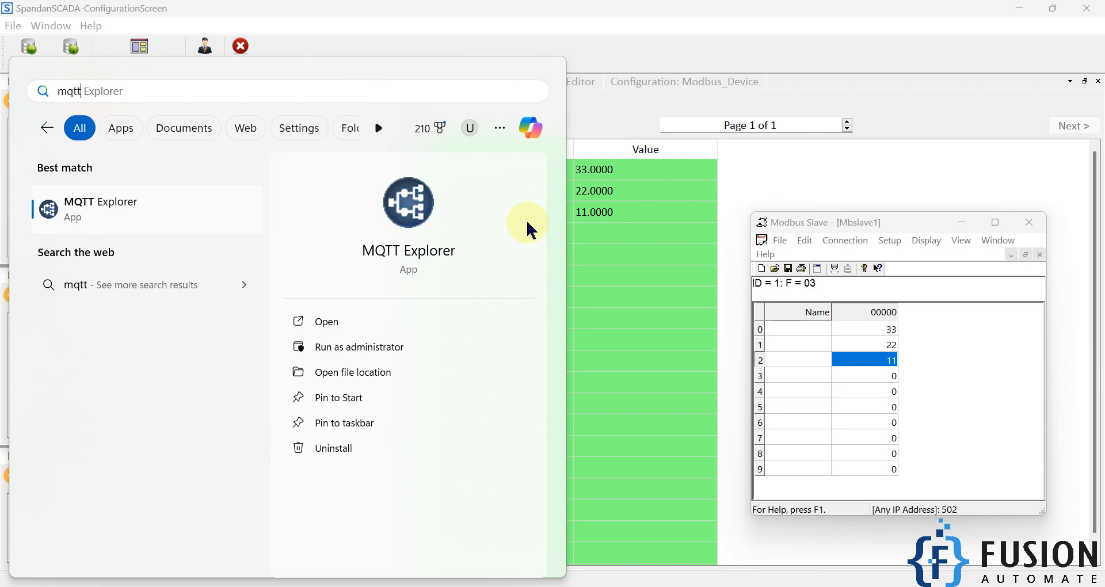
{"action": "key", "text": "Return"}
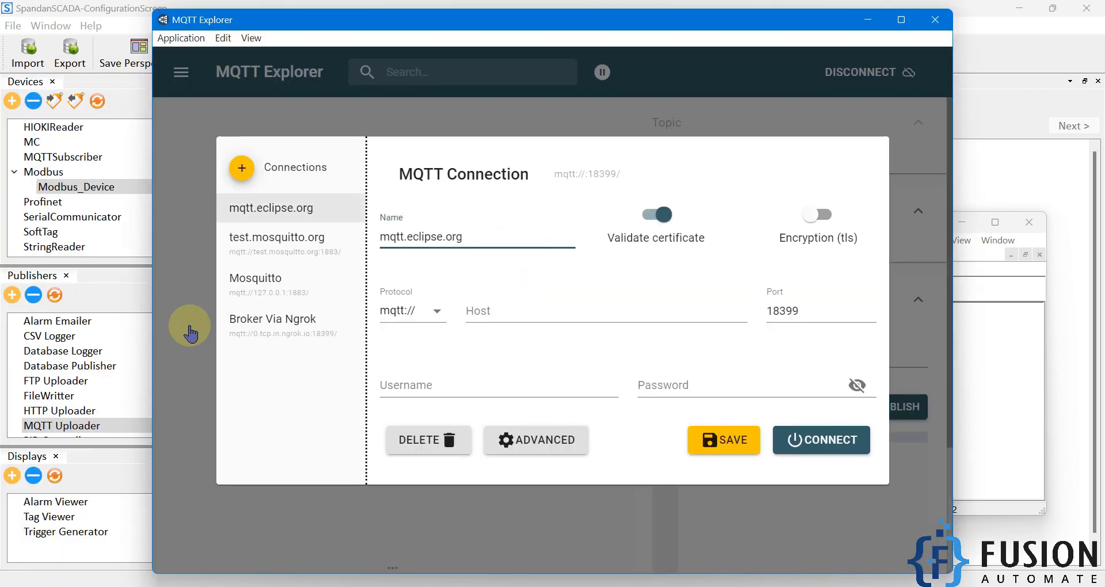
{"action": "left_click", "coordinate": [277, 288]}
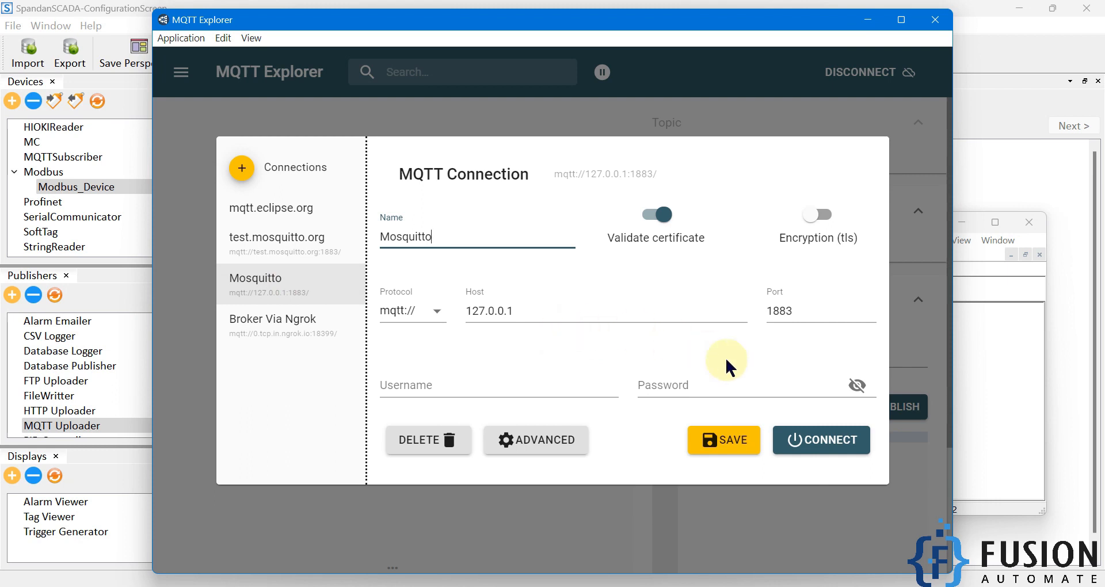
{"action": "left_click", "coordinate": [823, 442]}
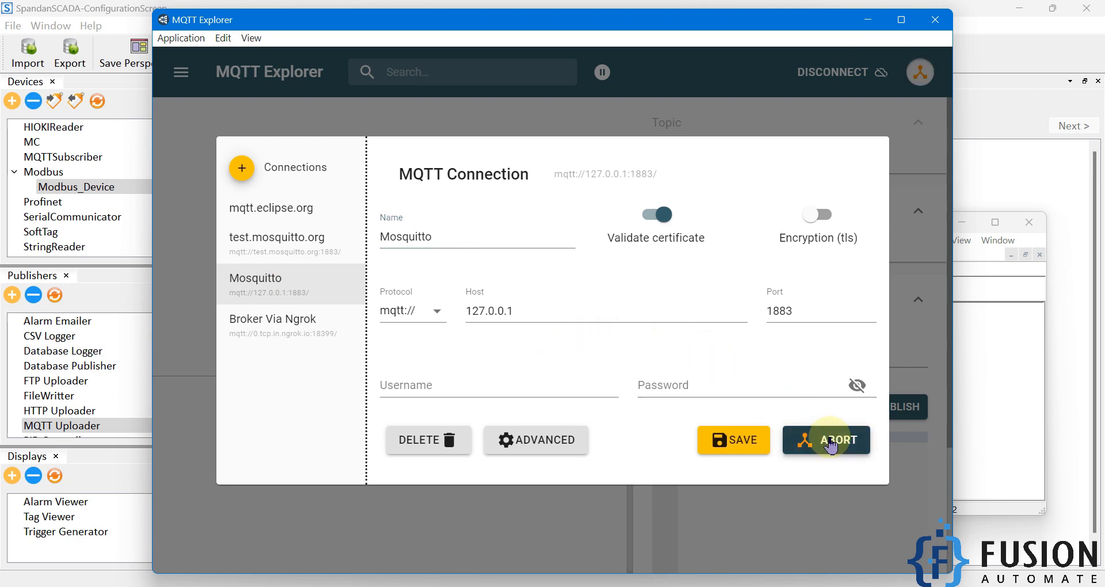
{"action": "left_click", "coordinate": [829, 442]}
Step: Start the mosquitto service from the Windows services list in Task Manager and minimize Task Manager
{"action": "right_click", "coordinate": [791, 586]}
{"action": "left_click", "coordinate": [776, 548]}
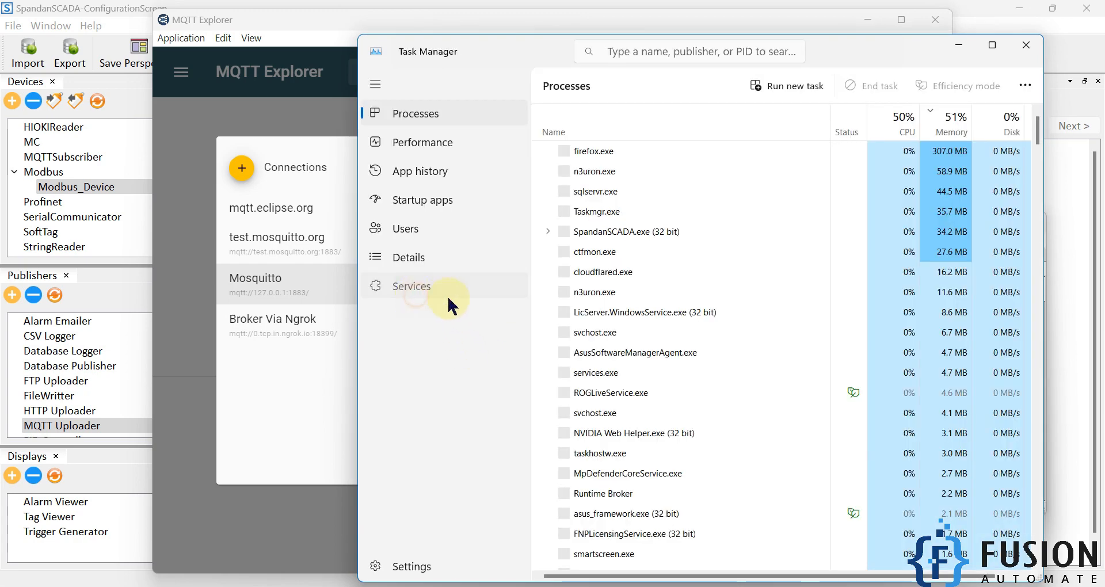
{"action": "left_click", "coordinate": [448, 295]}
{"action": "left_click", "coordinate": [653, 364]}
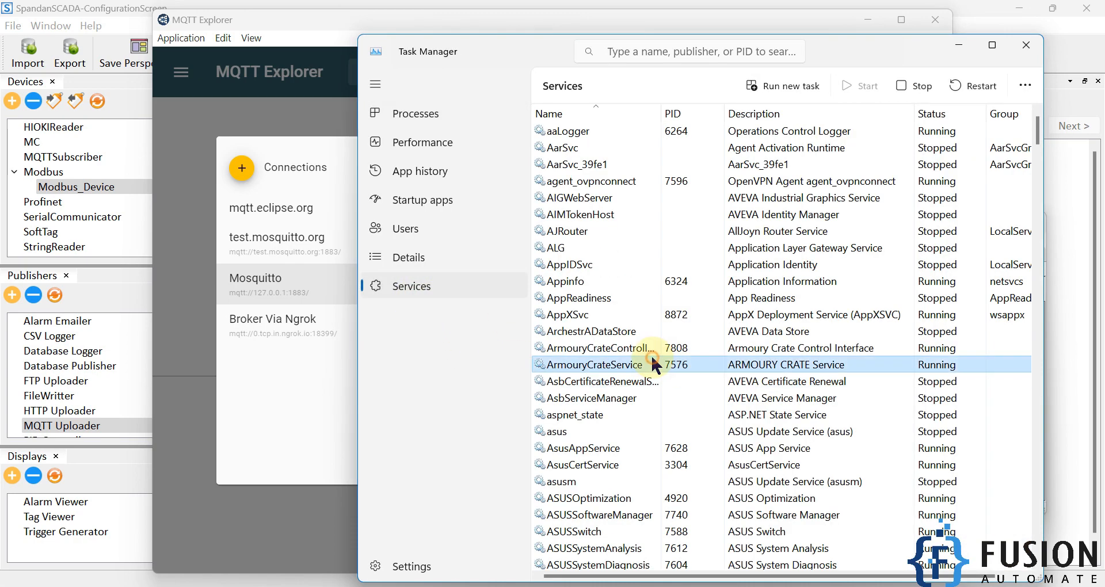
{"action": "type", "text": "mos"}
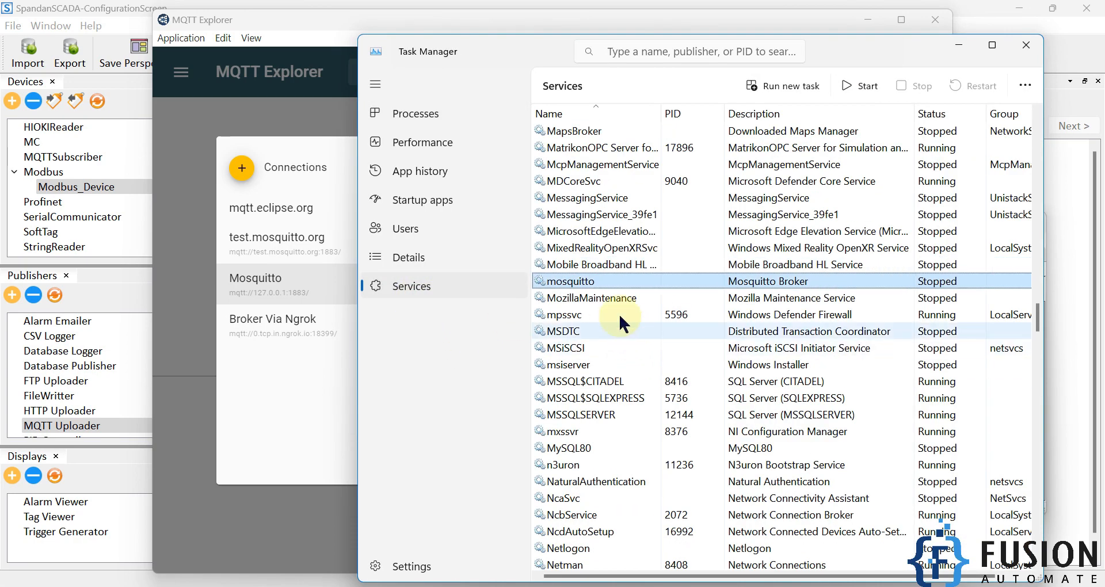
{"action": "right_click", "coordinate": [622, 284]}
{"action": "left_click", "coordinate": [628, 295]}
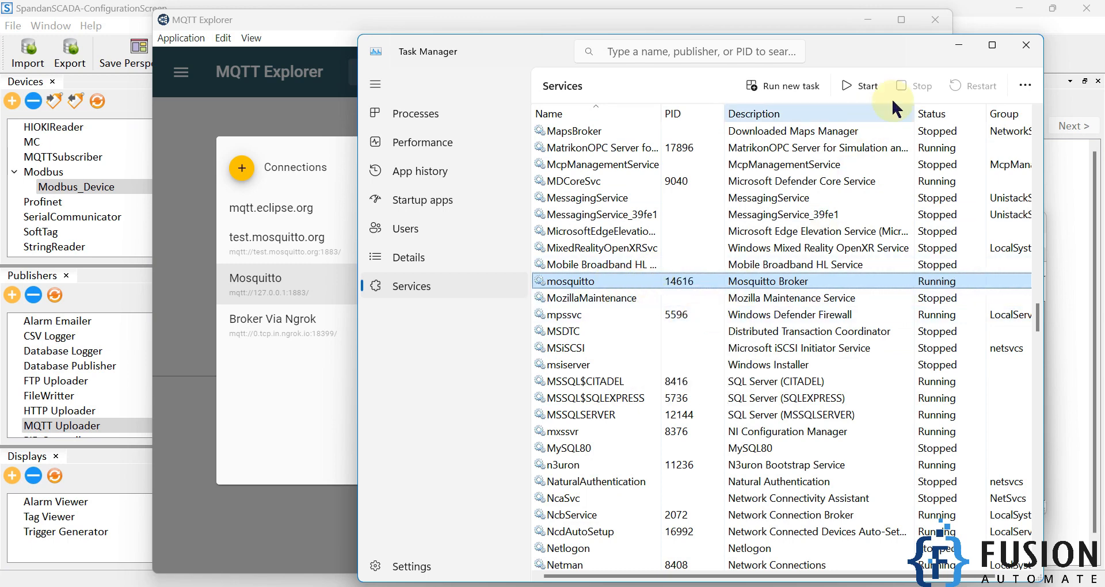
{"action": "left_click", "coordinate": [958, 46]}
Step: Connect MQTT Explorer to the local Mosquitto broker and remove the weather temperature and wind_speed charts
{"action": "left_click", "coordinate": [816, 444]}
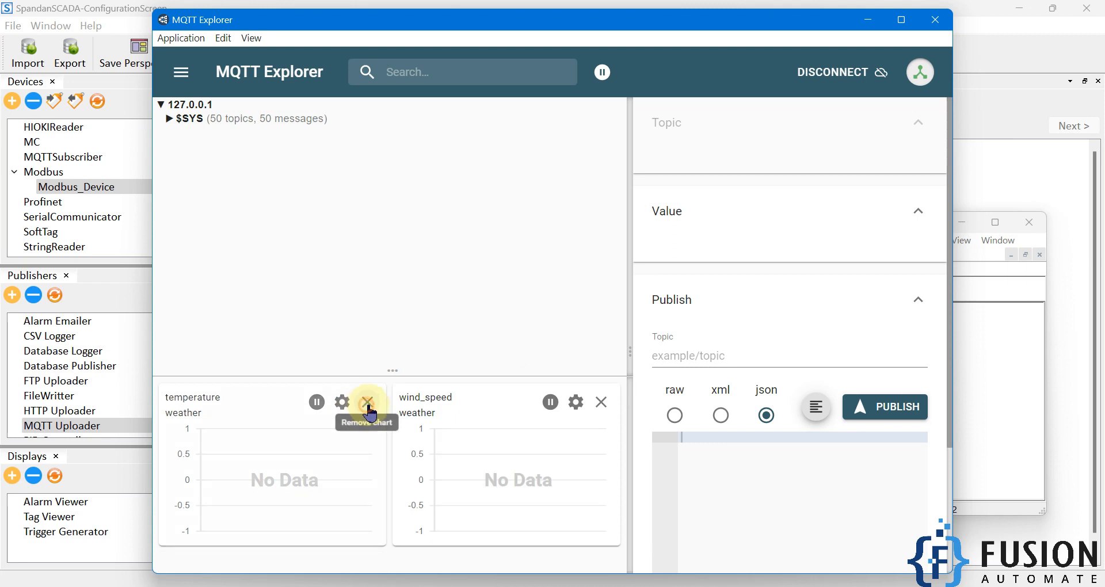
{"action": "left_click", "coordinate": [368, 402]}
{"action": "left_click", "coordinate": [598, 399]}
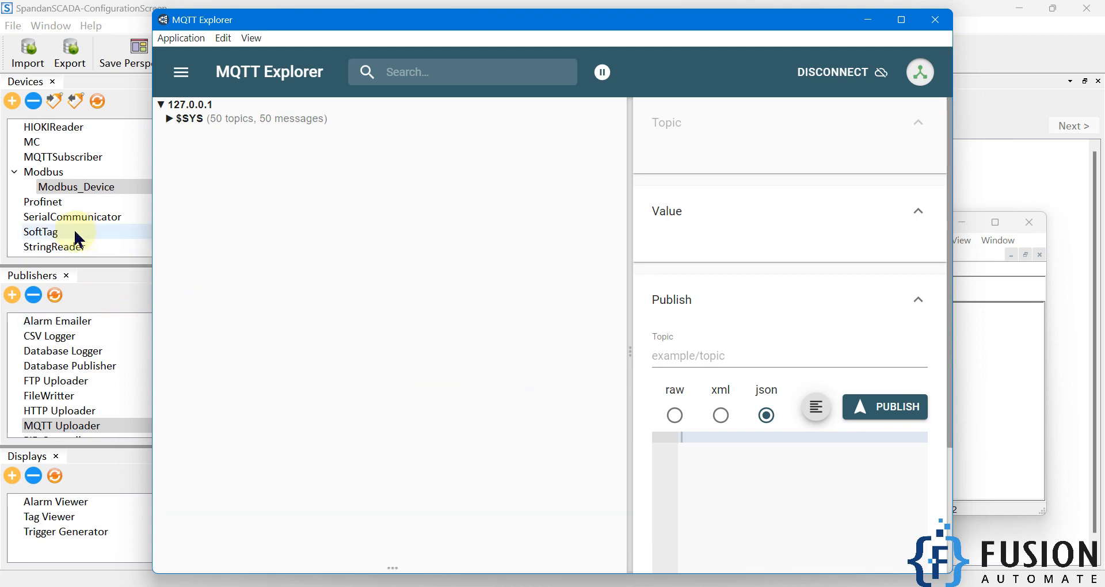
Step: Return to SpandanSCADA and add an MQTT Uploader publisher named Mosquitto_Publisher
{"action": "left_click", "coordinate": [82, 189]}
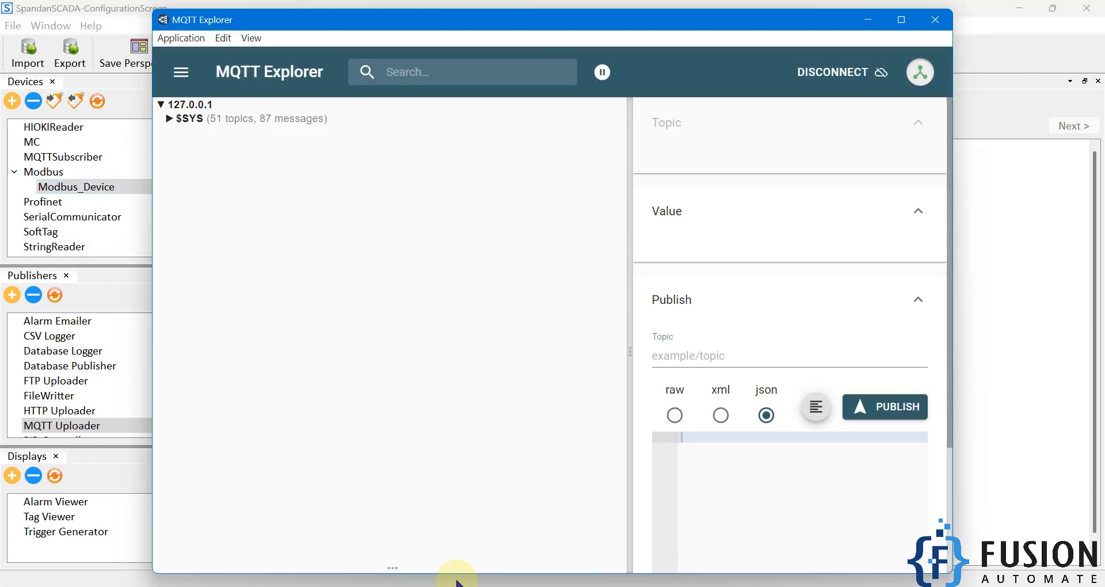
{"action": "left_click", "coordinate": [455, 585]}
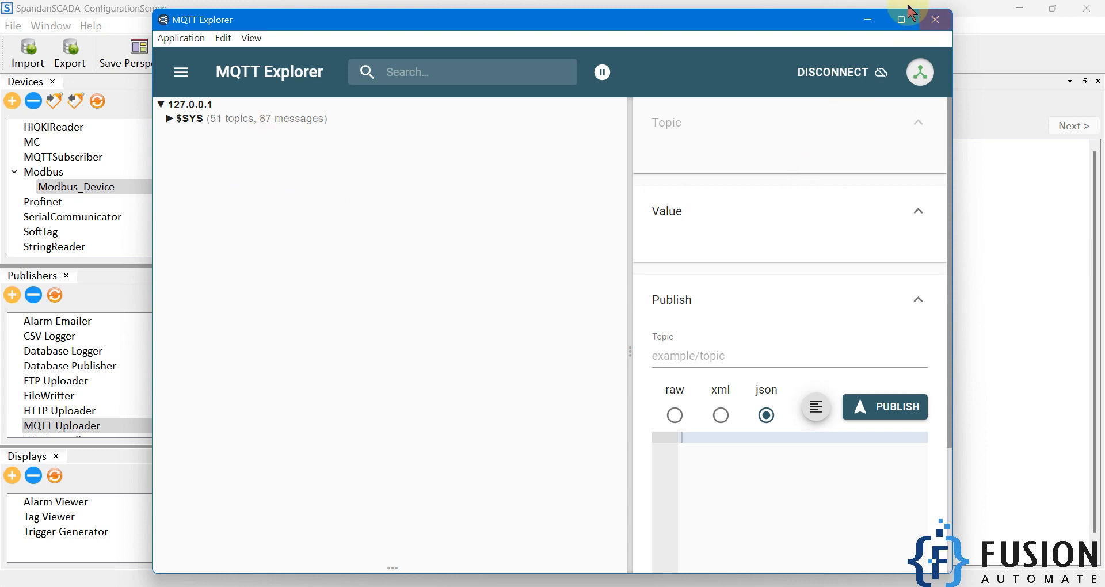
{"action": "left_click", "coordinate": [868, 20]}
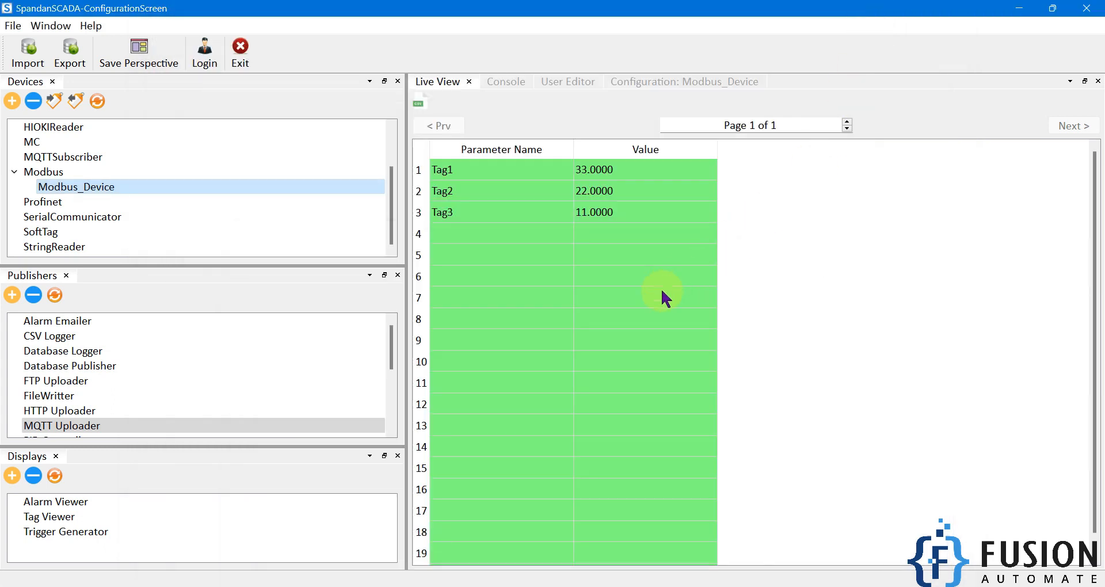
{"action": "left_click", "coordinate": [85, 426]}
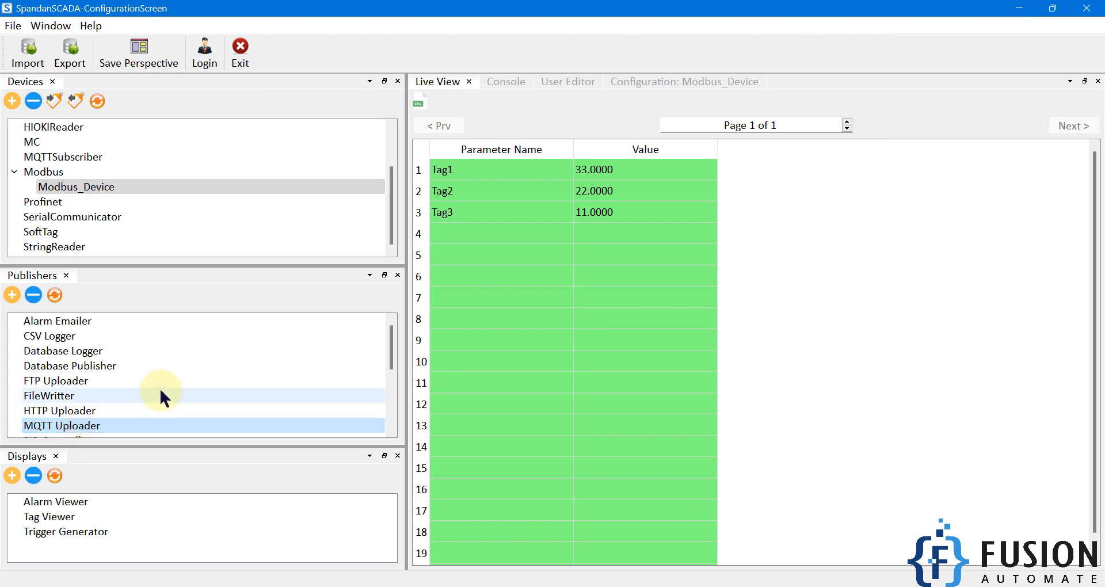
{"action": "scroll", "coordinate": [160, 390], "scroll_direction": "down", "scroll_amount": 1}
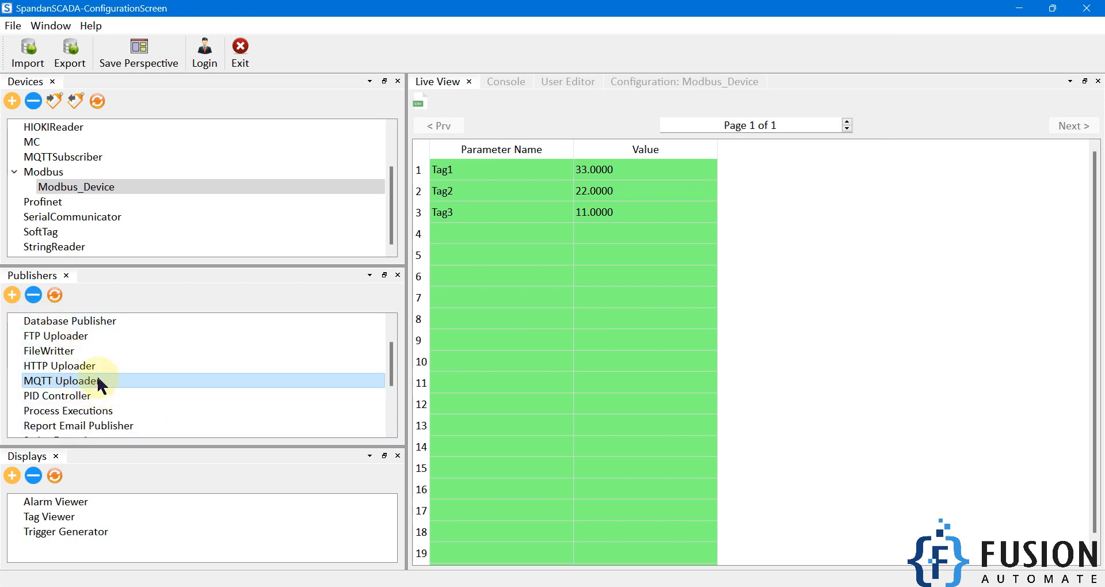
{"action": "left_click", "coordinate": [12, 295]}
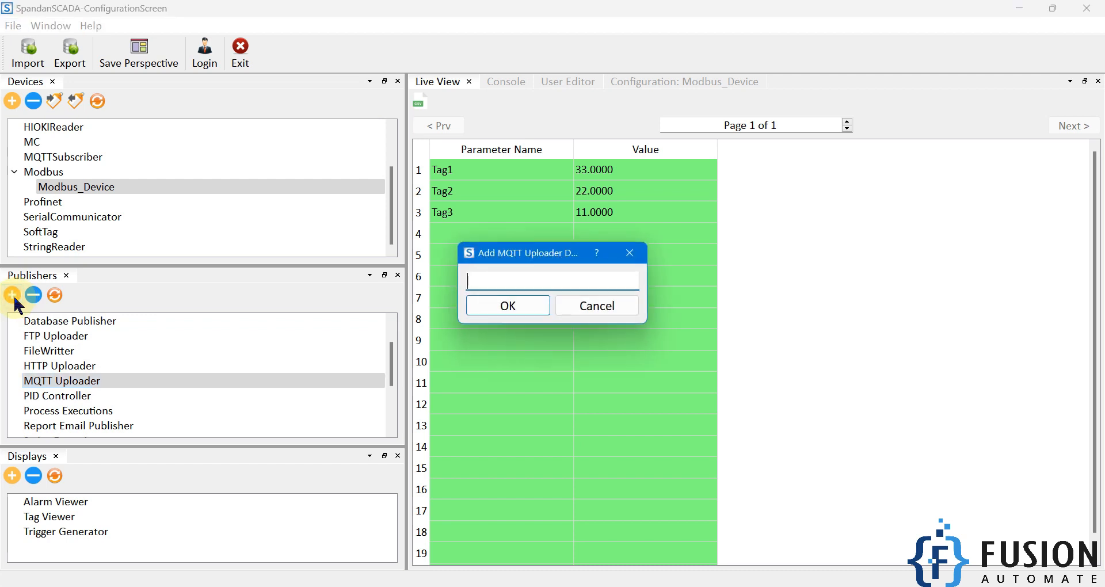
{"action": "type", "text": "Mosquitto"}
{"action": "key", "text": "BackSpace"}
{"action": "type", "text": "to_Publisher"}
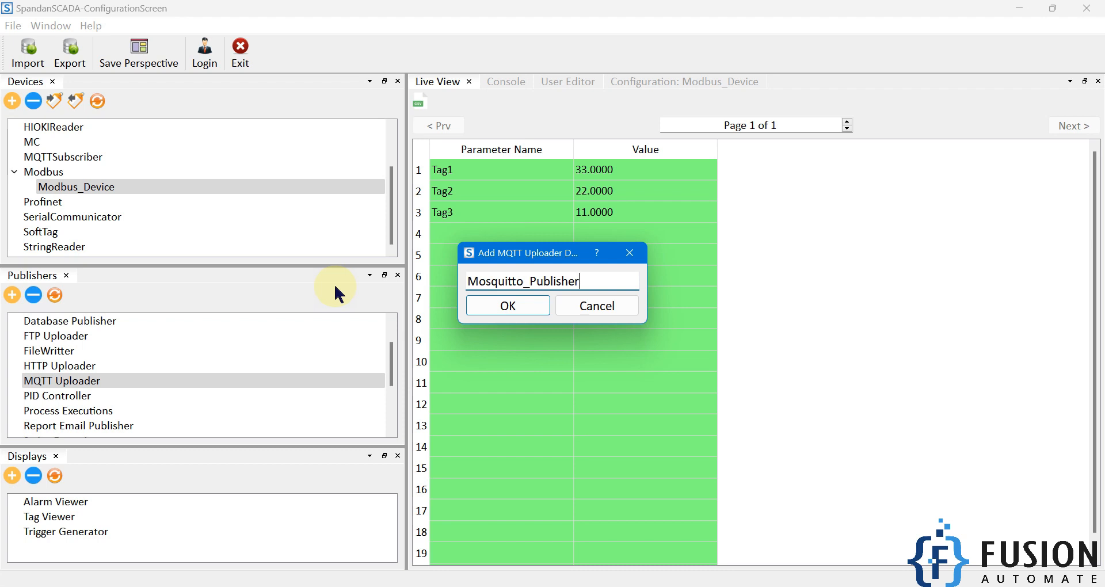
{"action": "left_click", "coordinate": [497, 307]}
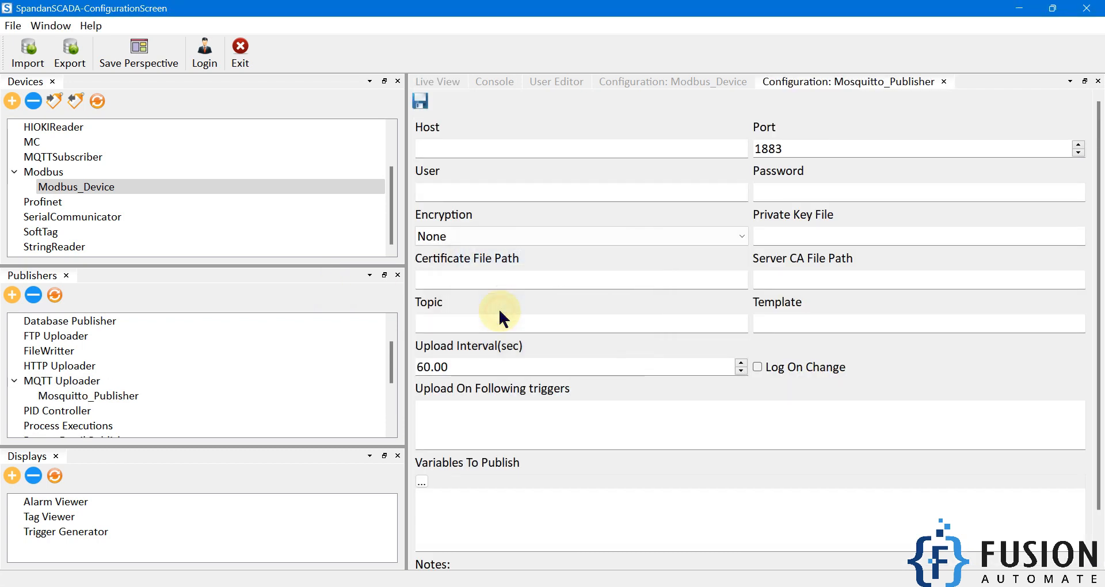
Step: Open the Mosquitto_Publisher configuration and set the broker host to 127.0.0.1
{"action": "left_click", "coordinate": [104, 397]}
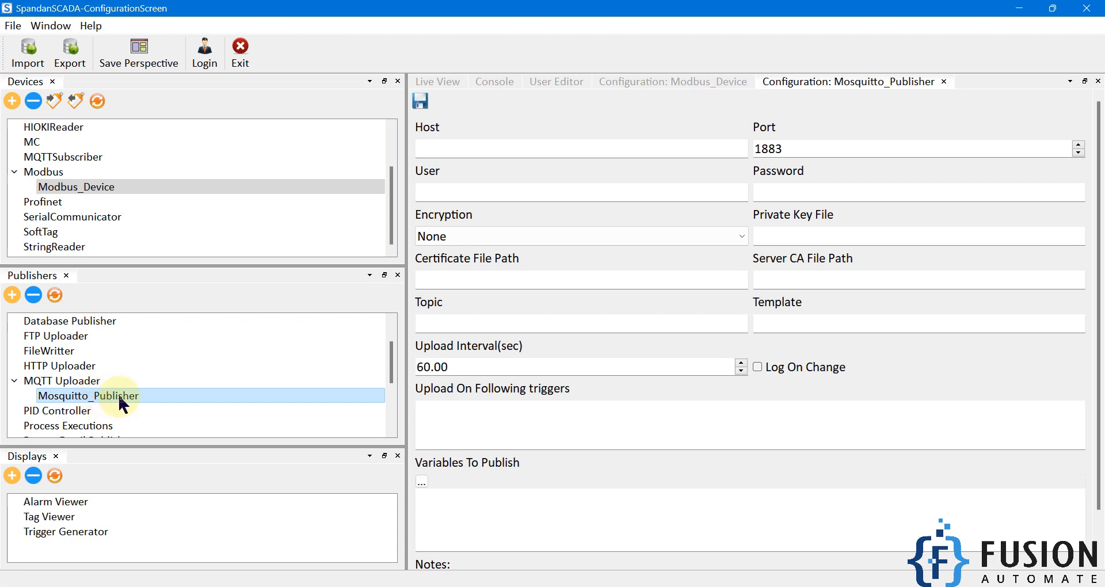
{"action": "left_click", "coordinate": [490, 150]}
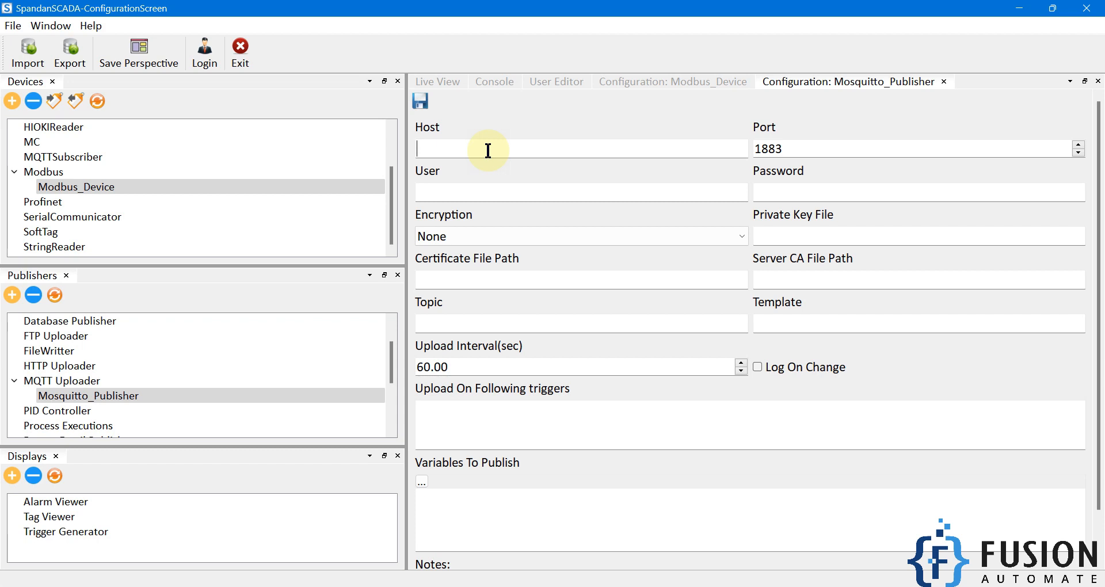
{"action": "type", "text": "127.0.0.1"}
{"action": "left_click", "coordinate": [817, 149]}
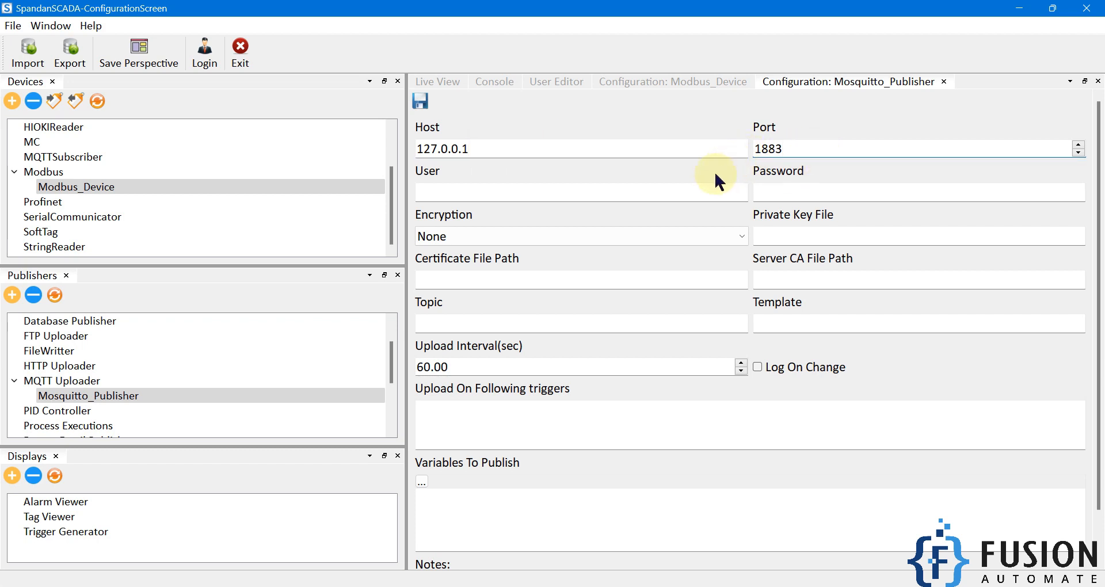
{"action": "left_click", "coordinate": [703, 182]}
{"action": "left_click", "coordinate": [829, 188]}
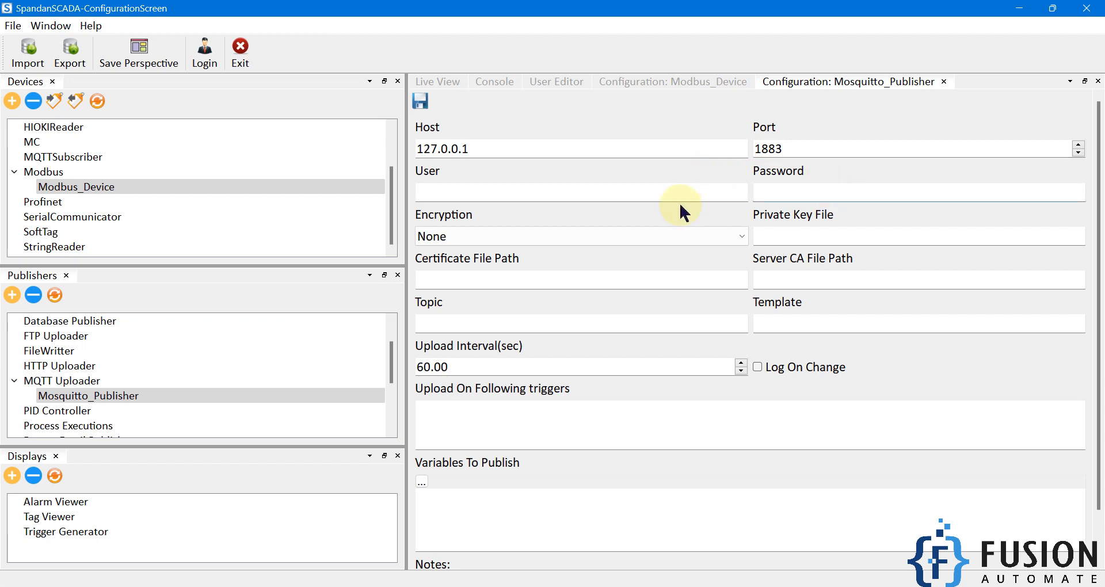
Step: Use no encryption for Mosquitto_Publisher and set its topic to Modbus_TCP_Device
{"action": "left_click", "coordinate": [611, 251]}
{"action": "left_click", "coordinate": [608, 242]}
{"action": "left_click", "coordinate": [607, 240]}
{"action": "left_click", "coordinate": [581, 236]}
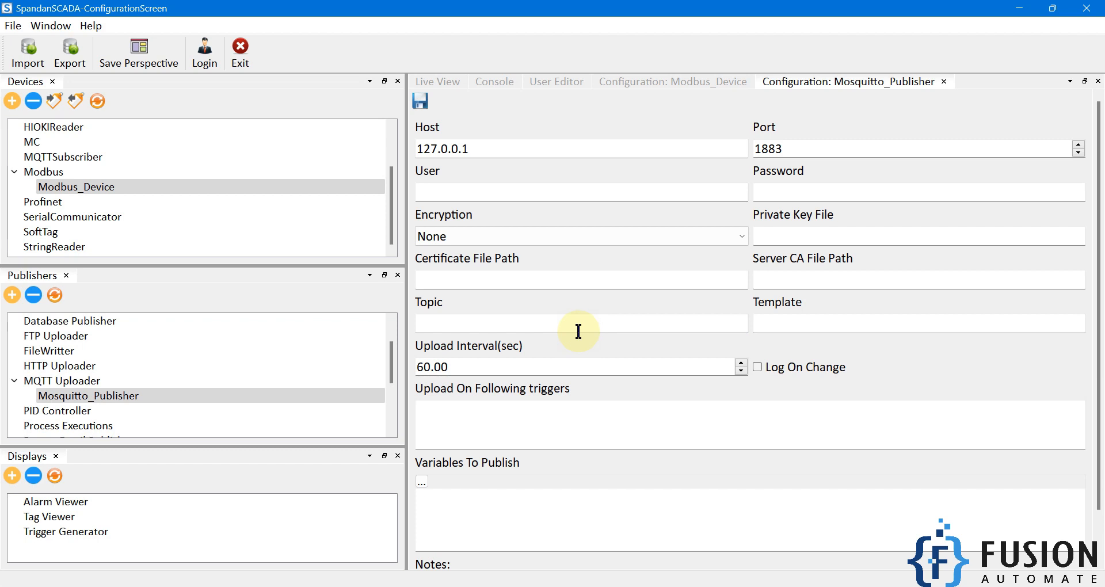
{"action": "type", "text": "Modbus_TCP_Device"}
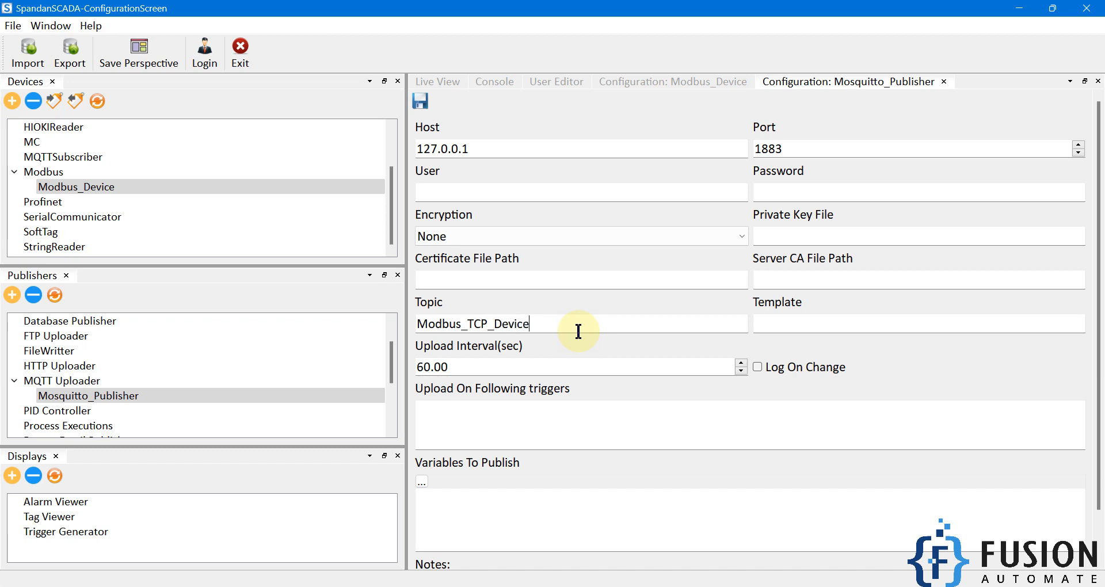
Step: Enable Log On Change for Mosquitto_Publisher so tag changes are uploaded
{"action": "left_click_drag", "start_coordinate": [481, 367], "coordinate": [403, 367]}
{"action": "left_click", "coordinate": [482, 367]}
{"action": "left_click_drag", "start_coordinate": [481, 368], "coordinate": [390, 365]}
{"action": "left_click", "coordinate": [758, 368]}
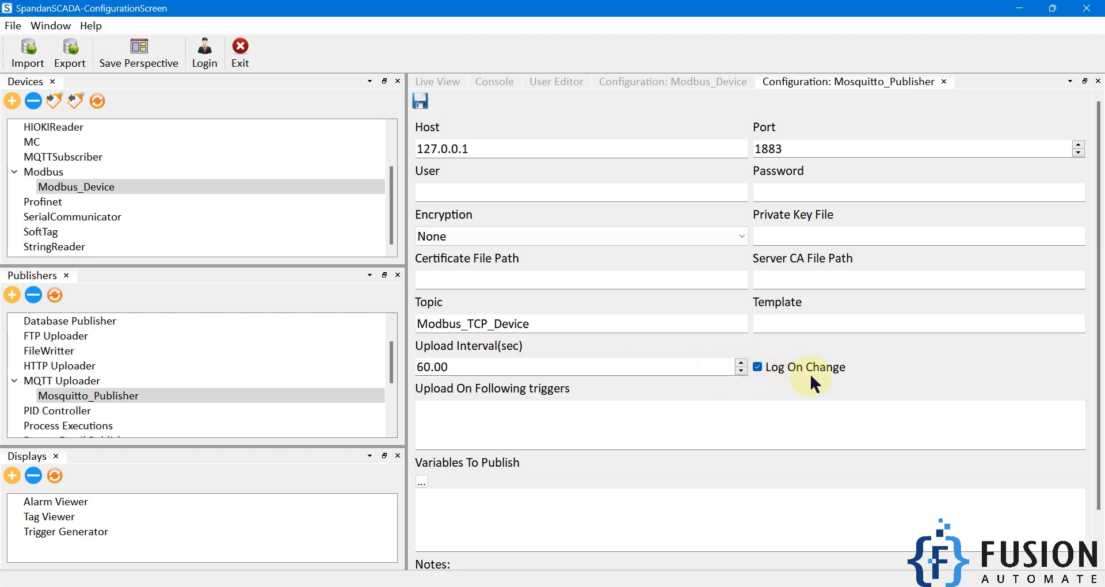
{"action": "left_click_drag", "start_coordinate": [555, 367], "coordinate": [340, 365]}
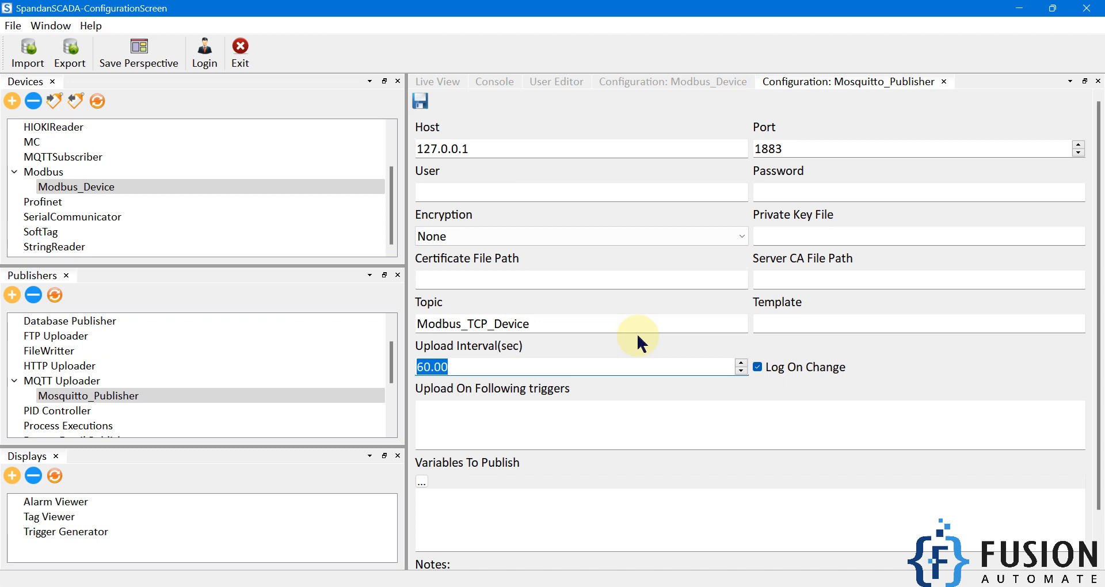
{"action": "scroll", "coordinate": [640, 412], "scroll_direction": "down", "scroll_amount": 1}
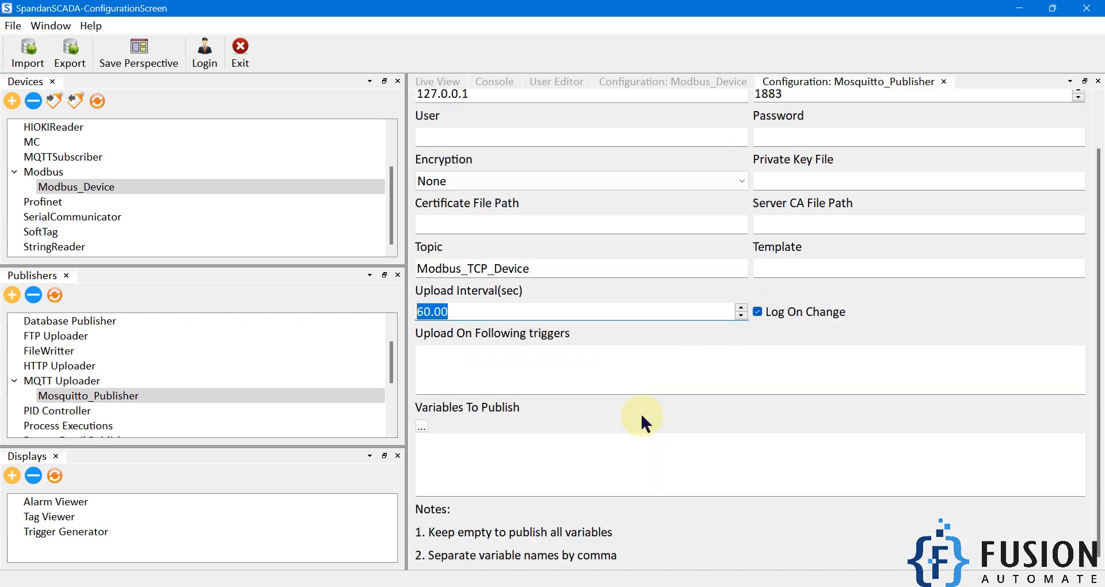
Step: Select Tag1, Tag2 and Tag3 as the variables to publish
{"action": "left_click", "coordinate": [520, 367]}
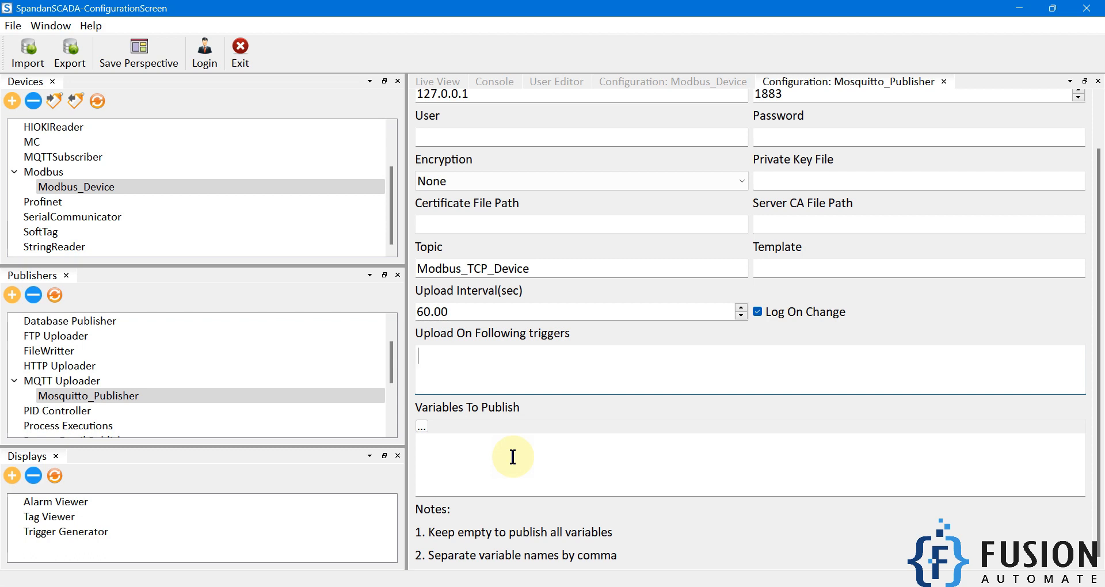
{"action": "left_click", "coordinate": [422, 426]}
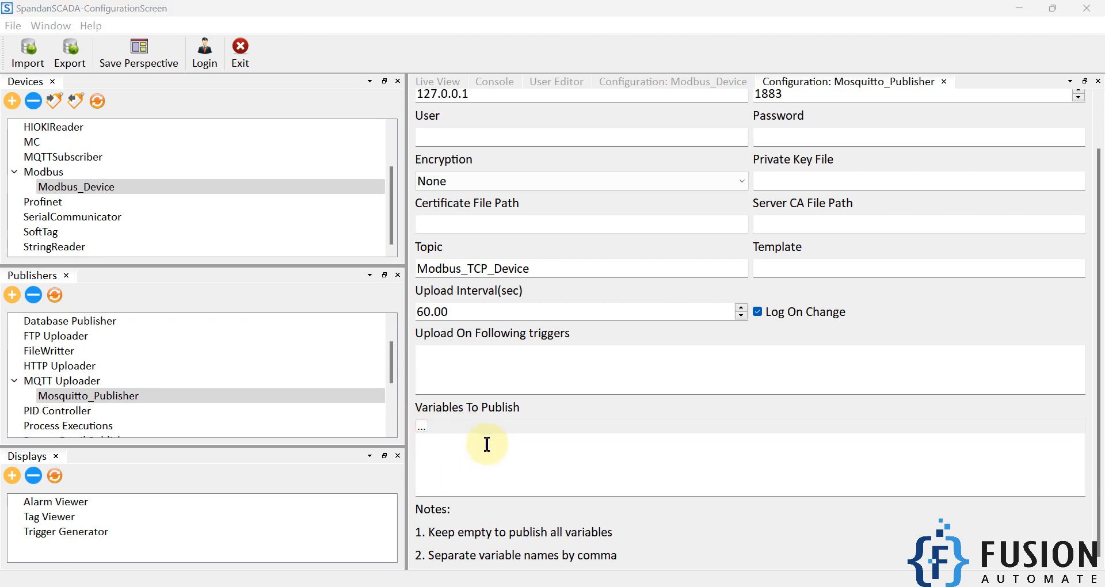
{"action": "left_click", "coordinate": [422, 190]}
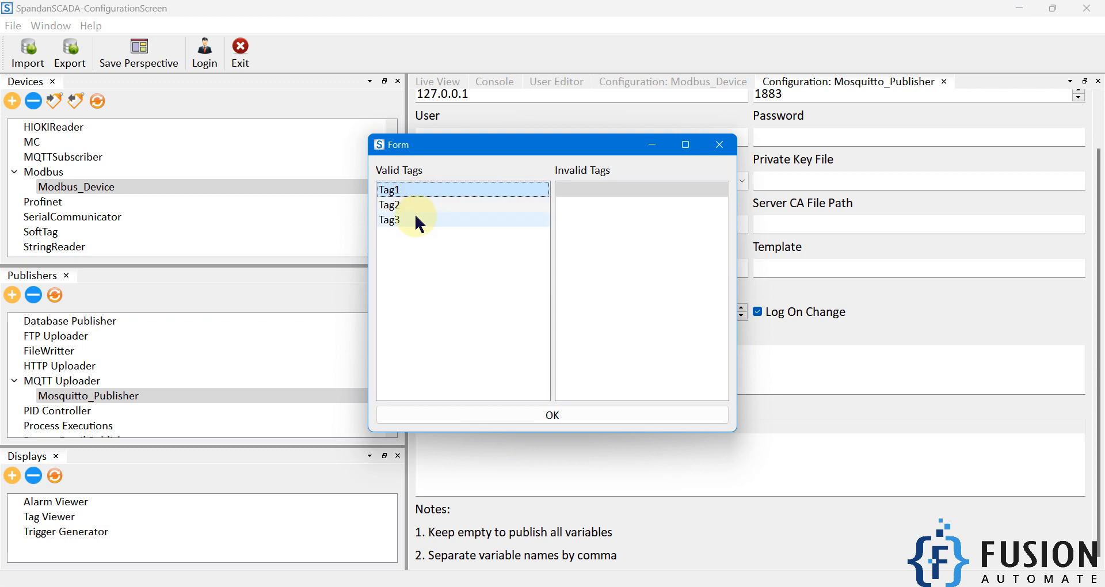
{"action": "left_click", "coordinate": [415, 220], "text": "shift"}
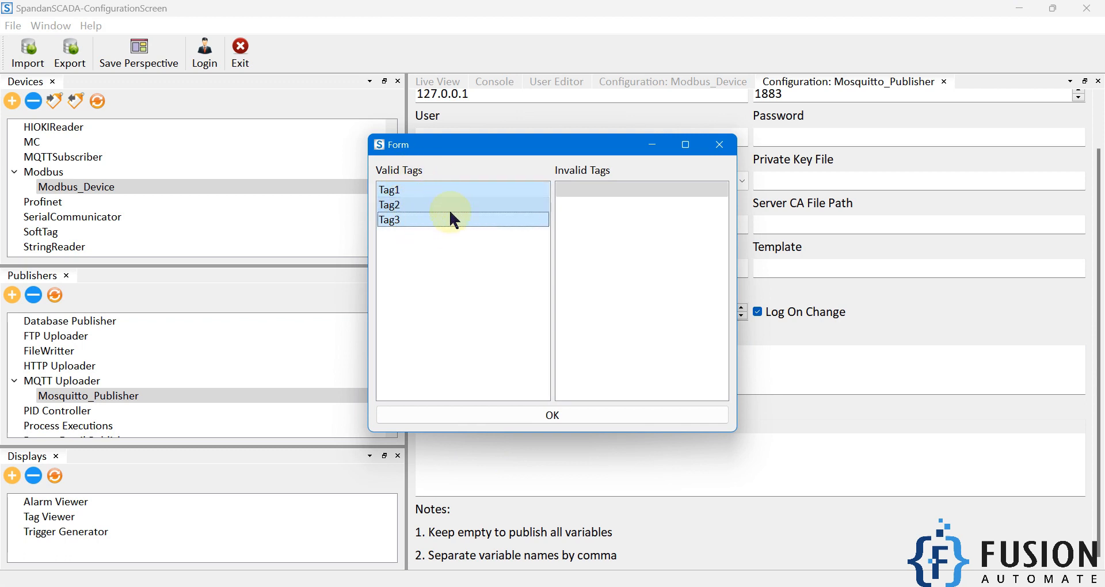
{"action": "left_click", "coordinate": [532, 415]}
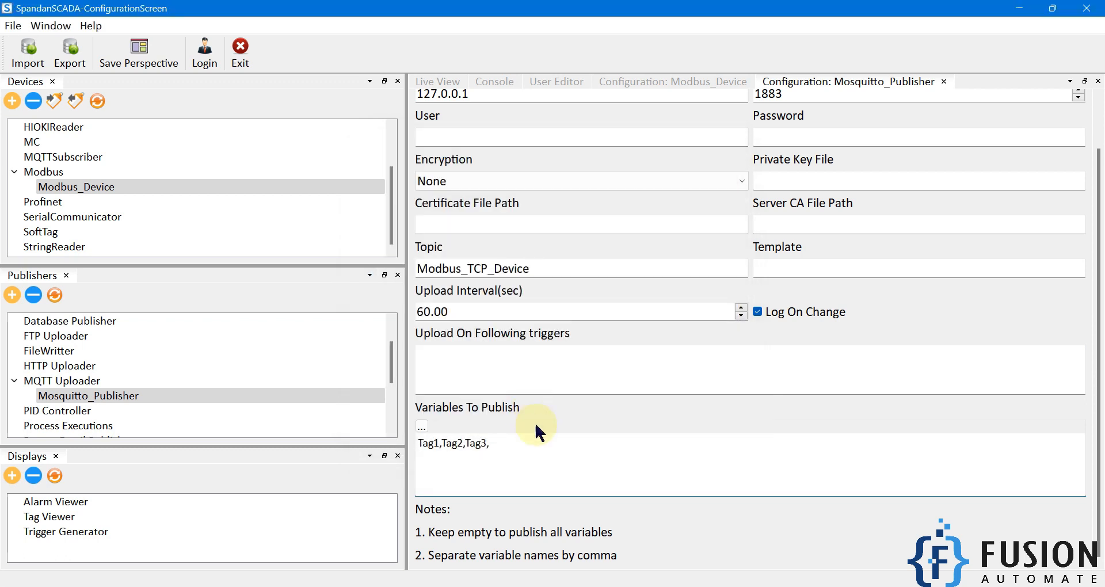
Step: Save the Mosquitto_Publisher configuration and refresh both the devices and the publishers
{"action": "scroll", "coordinate": [706, 248], "scroll_direction": "up", "scroll_amount": 2}
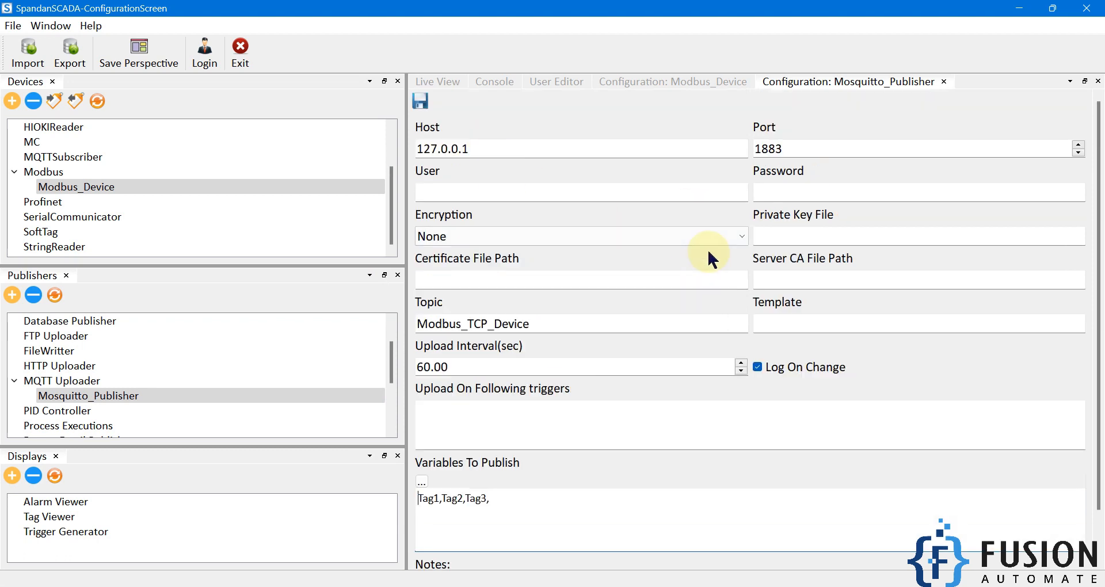
{"action": "left_click", "coordinate": [427, 99]}
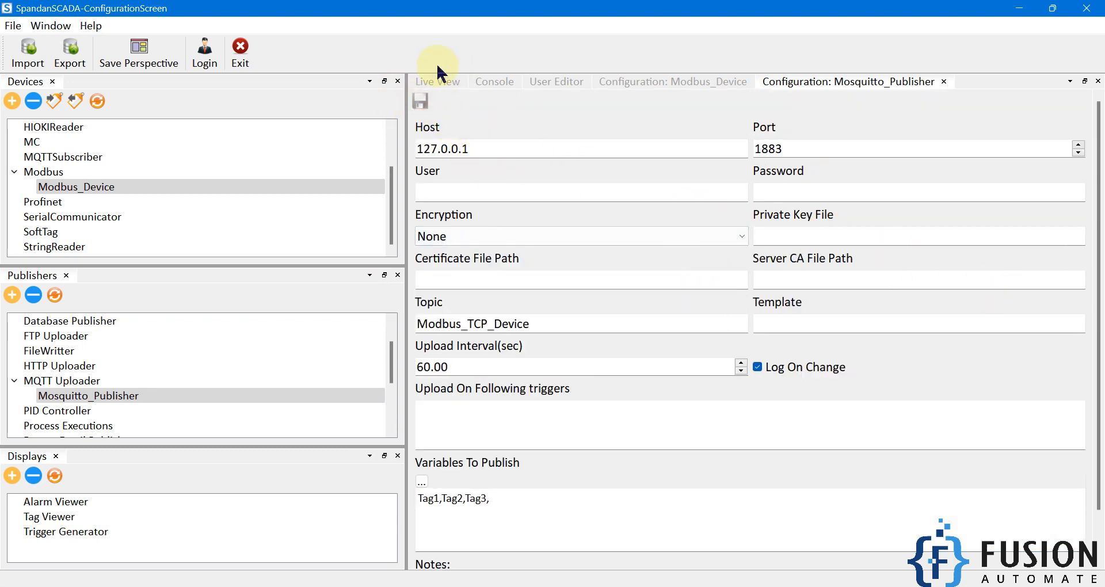
{"action": "left_click", "coordinate": [98, 102]}
{"action": "left_click", "coordinate": [56, 296]}
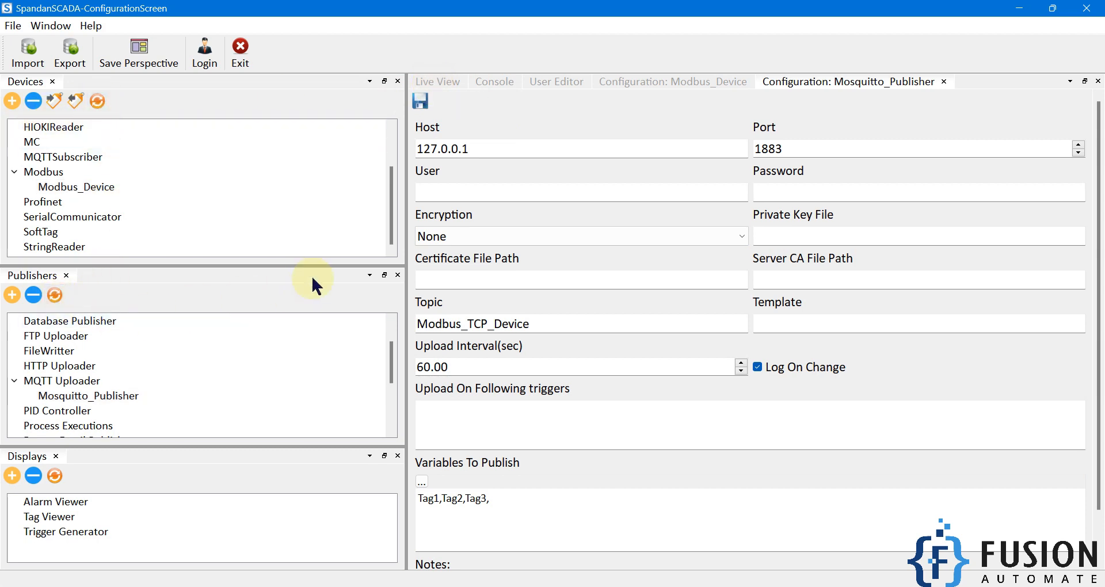
Step: Show the live tag values, then switch to MQTT Explorer and inspect the Modbus_TCP_Device topic's message
{"action": "left_click", "coordinate": [436, 82]}
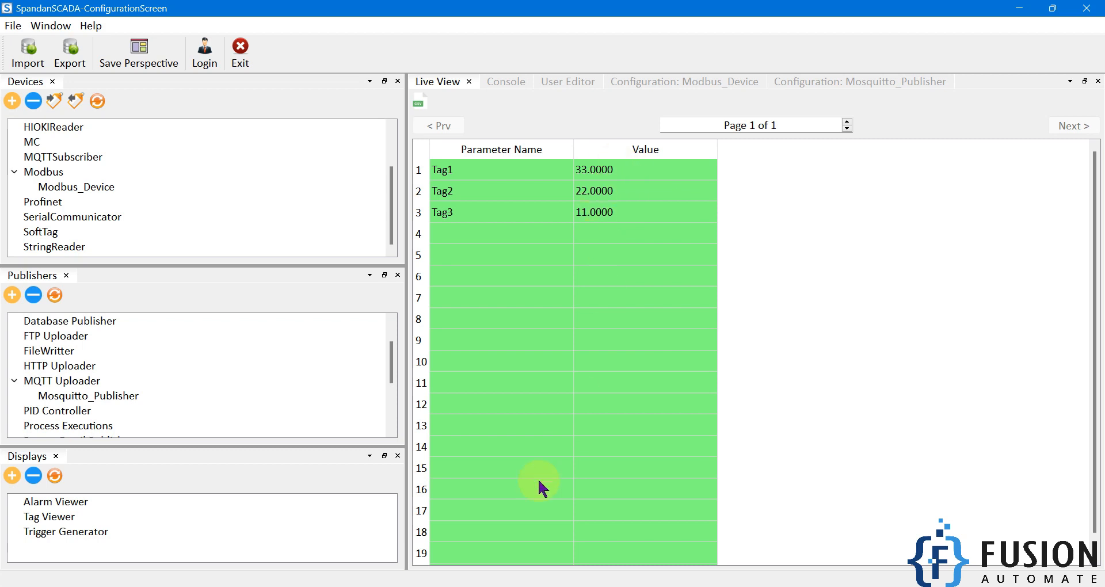
{"action": "left_click", "coordinate": [499, 585]}
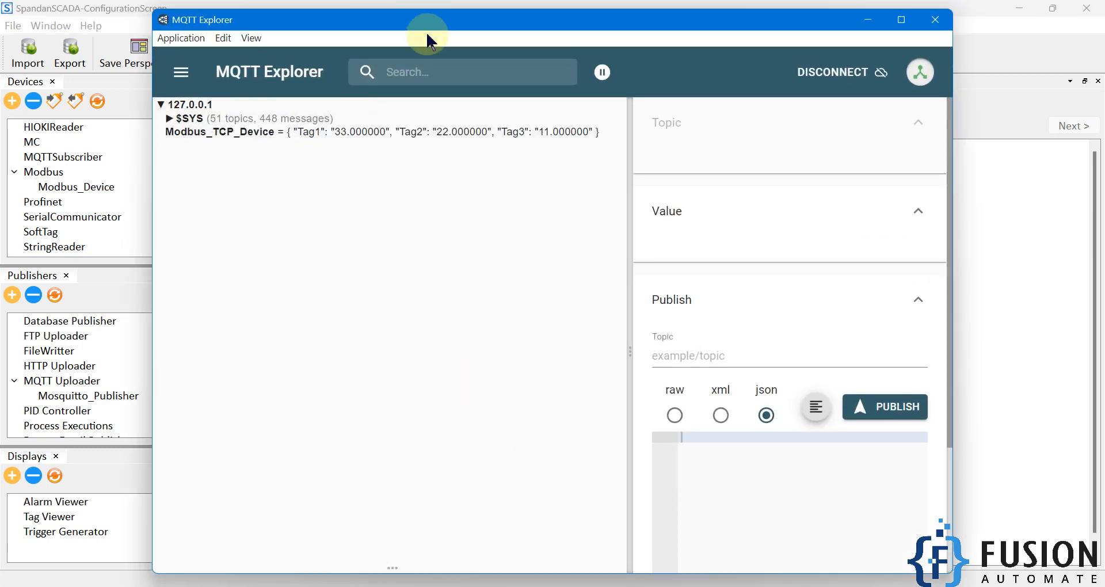
{"action": "left_click_drag", "start_coordinate": [433, 24], "coordinate": [633, 59]}
{"action": "left_click", "coordinate": [507, 168]}
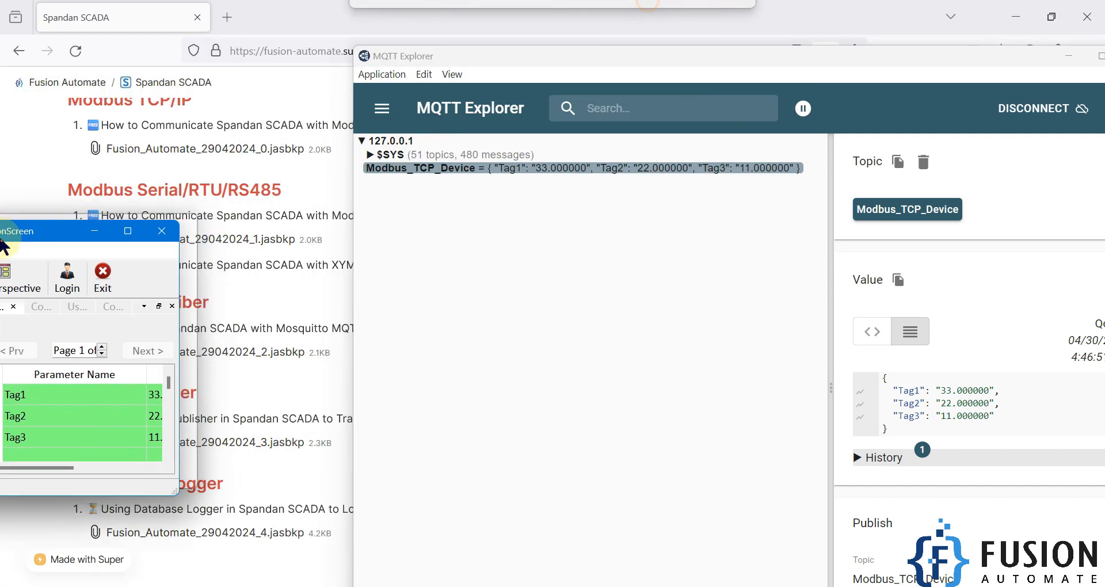
Step: Arrange SpandanSCADA and MQTT Explorer side by side and widen MQTT Explorer's topic tree to show the full message
{"action": "key", "text": "super+Left"}
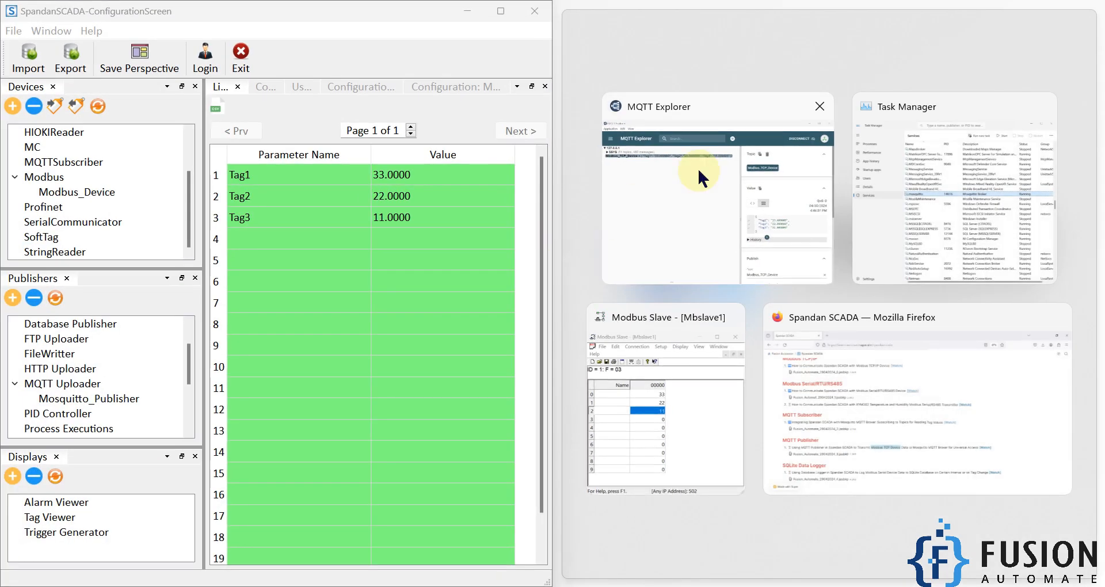
{"action": "left_click", "coordinate": [697, 167]}
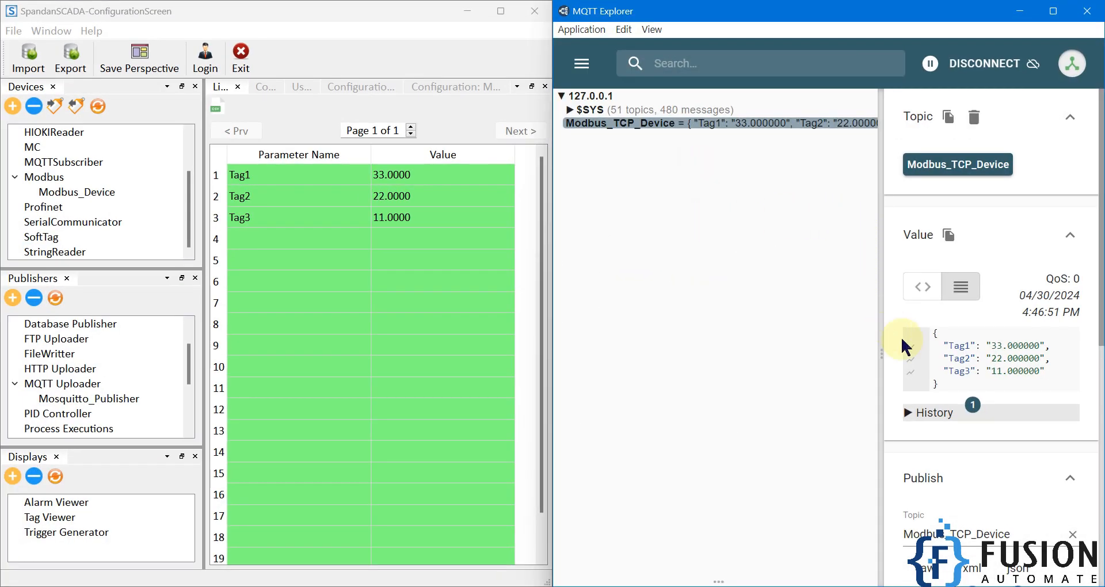
{"action": "left_click_drag", "start_coordinate": [882, 342], "coordinate": [1066, 349]}
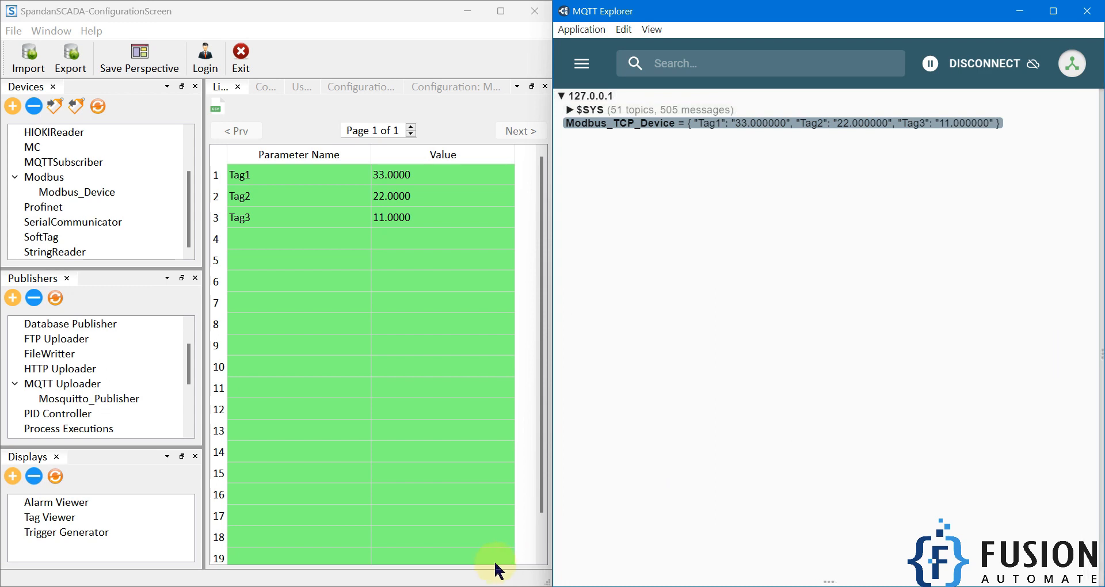
Step: Switch to Modbus Slave and enable auto increment for the values of registers 0, 1 and 2
{"action": "key", "text": "alt+Tab"}
{"action": "left_click_drag", "start_coordinate": [870, 224], "coordinate": [817, 265]}
{"action": "double_click", "coordinate": [806, 371]}
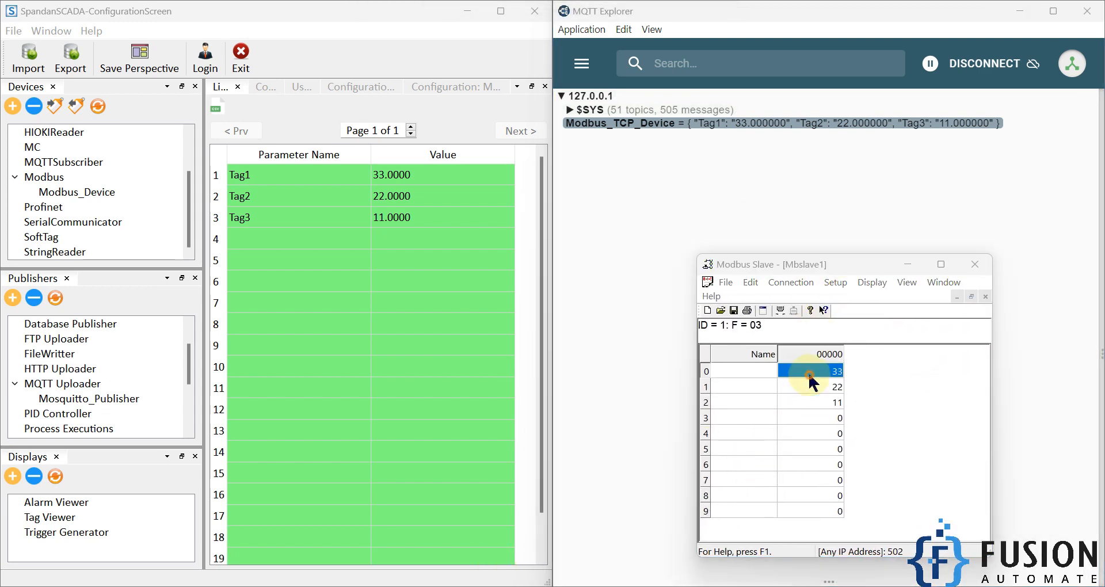
{"action": "type", "text": "34"}
{"action": "left_click", "coordinate": [921, 403]}
{"action": "double_click", "coordinate": [823, 386]}
{"action": "type", "text": "23"}
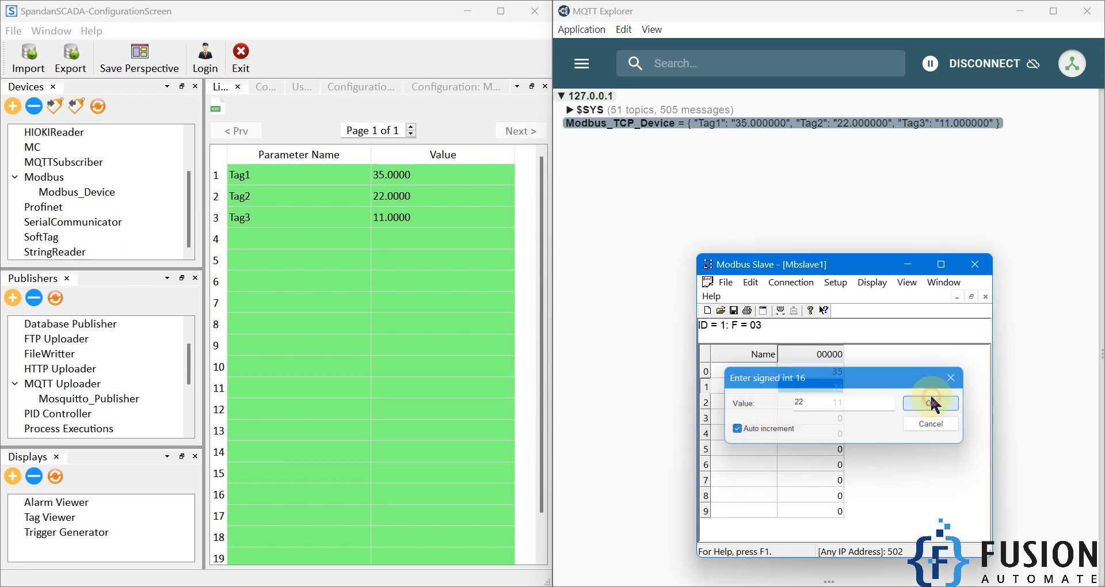
{"action": "left_click", "coordinate": [928, 403]}
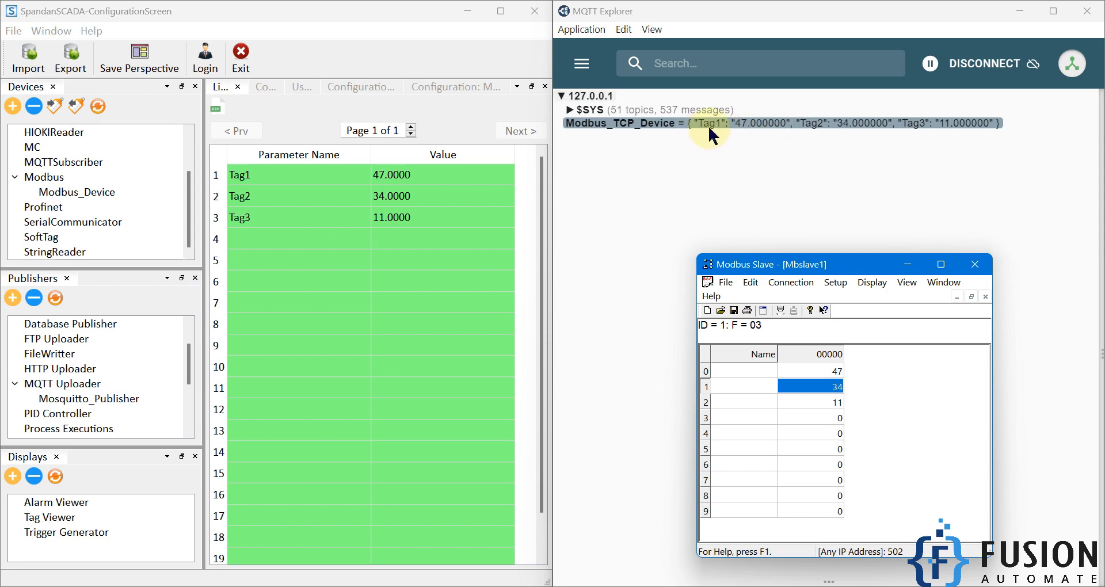
{"action": "double_click", "coordinate": [804, 400]}
{"action": "left_click", "coordinate": [760, 431]}
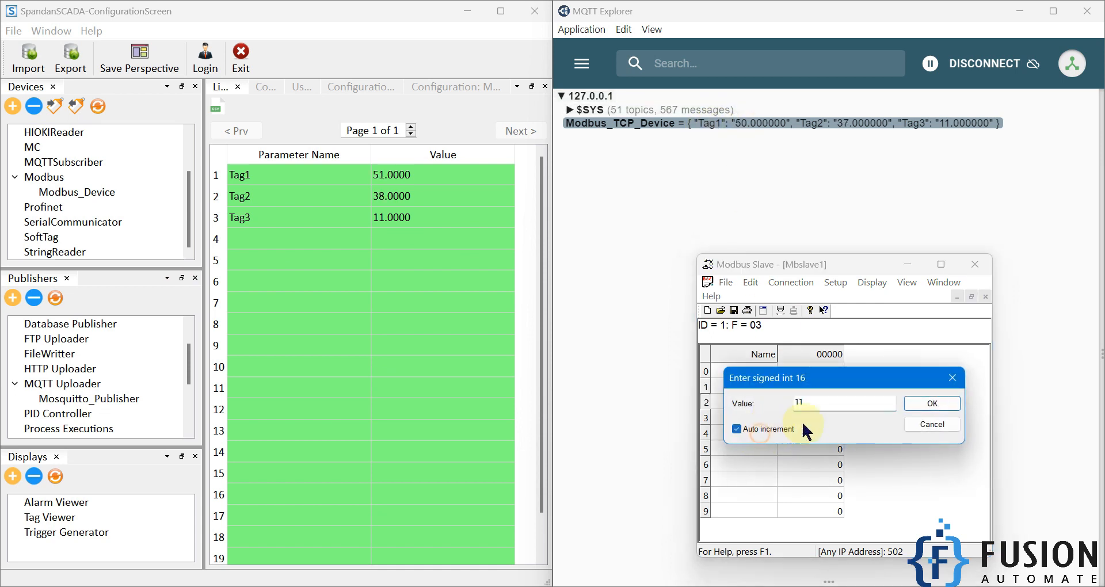
{"action": "left_click", "coordinate": [930, 404]}
Step: In MQTT Explorer, add charts for Tag1, Tag2 and Tag3 of Modbus_TCP_Device and enlarge the chart area
{"action": "left_click", "coordinate": [961, 138]}
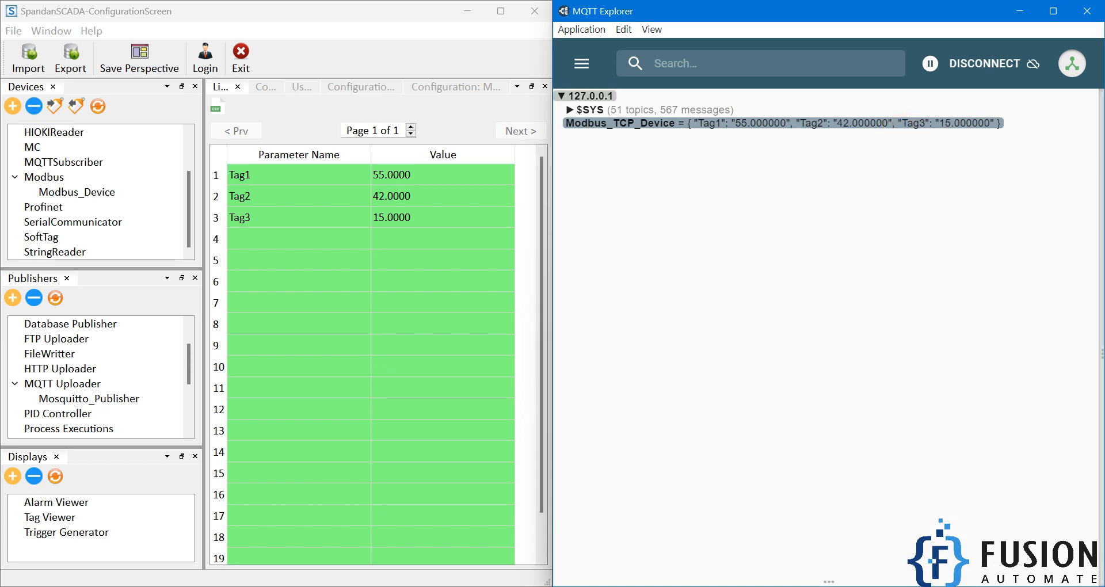
{"action": "left_click_drag", "start_coordinate": [1100, 362], "coordinate": [817, 363]}
{"action": "left_click", "coordinate": [846, 347]}
{"action": "left_click", "coordinate": [846, 359]}
{"action": "left_click", "coordinate": [847, 372]}
{"action": "left_click_drag", "start_coordinate": [817, 353], "coordinate": [1078, 288]}
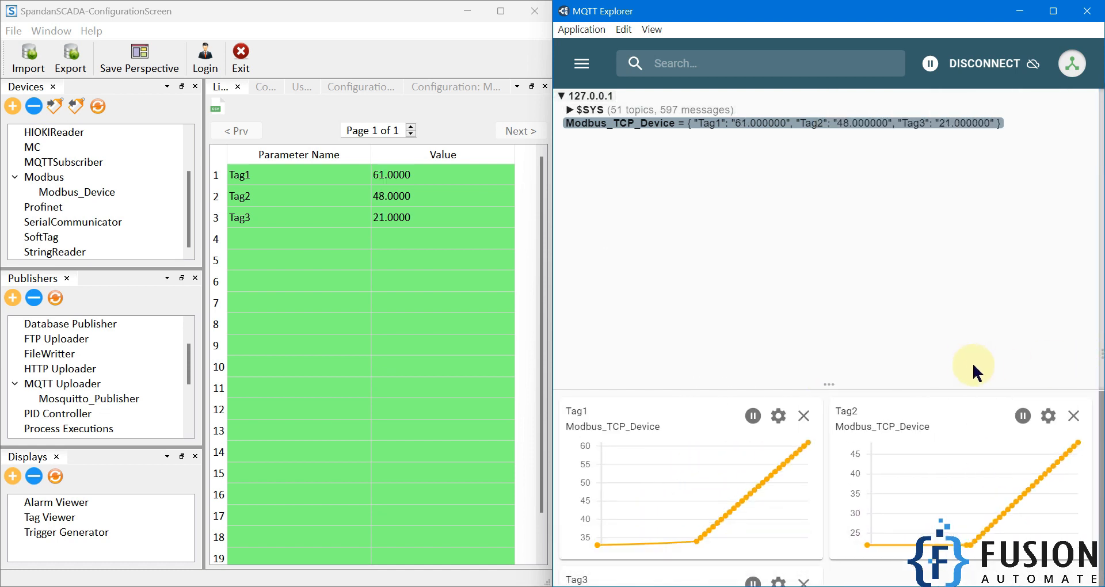
{"action": "left_click_drag", "start_coordinate": [818, 389], "coordinate": [839, 220]}
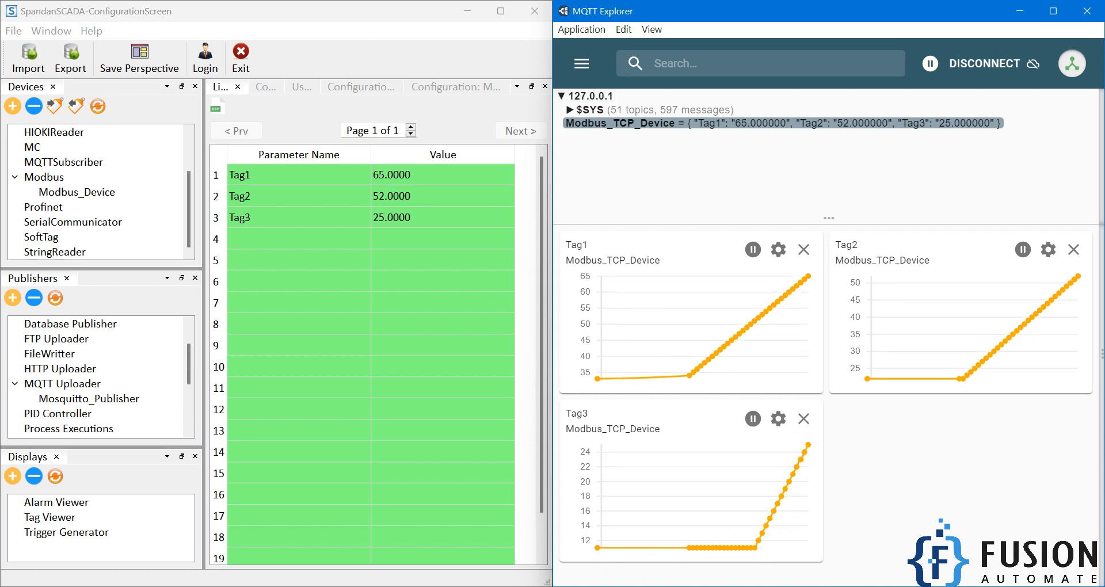
Step: Move the Modbus Slave window clear of the charts and set registers 0 and 2 to 0
{"action": "key", "text": "alt+Tab"}
{"action": "left_click_drag", "start_coordinate": [751, 269], "coordinate": [266, 275]}
{"action": "double_click", "coordinate": [336, 378]}
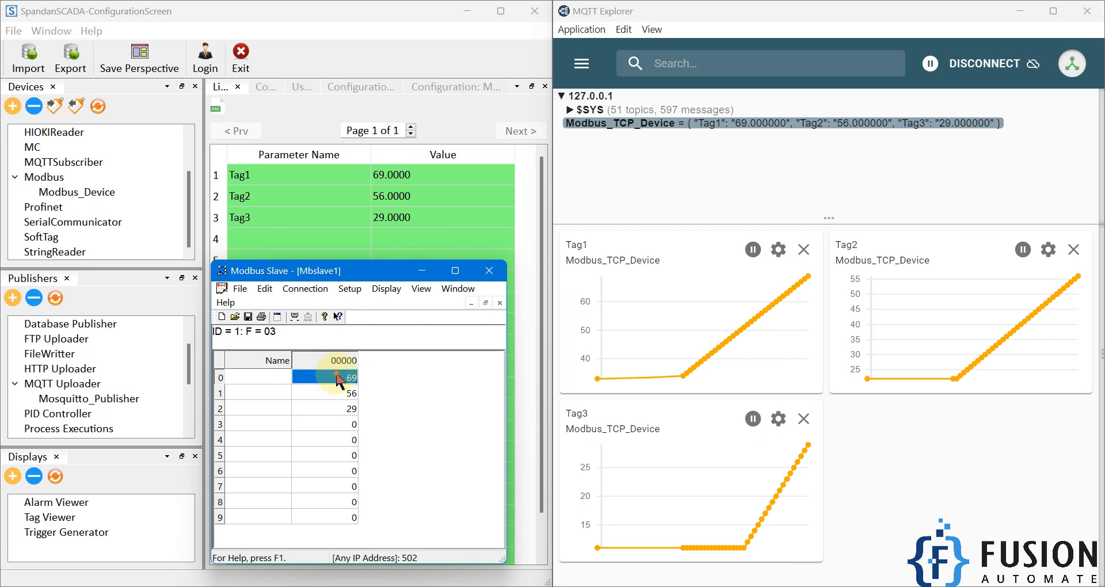
{"action": "type", "text": "0"}
{"action": "key", "text": "Return"}
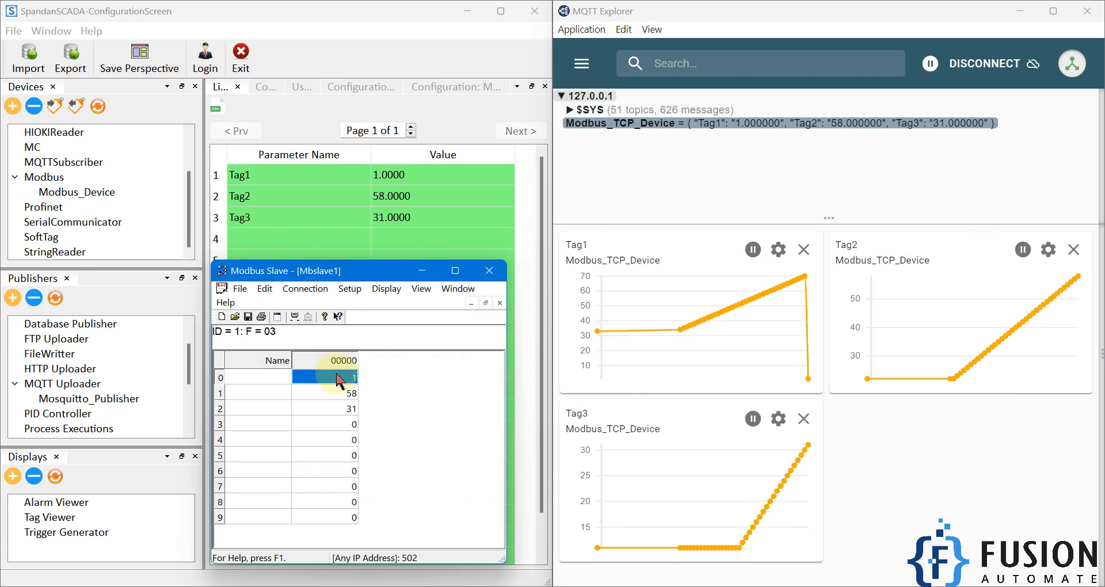
{"action": "double_click", "coordinate": [340, 409]}
{"action": "type", "text": "0"}
{"action": "key", "text": "Return"}
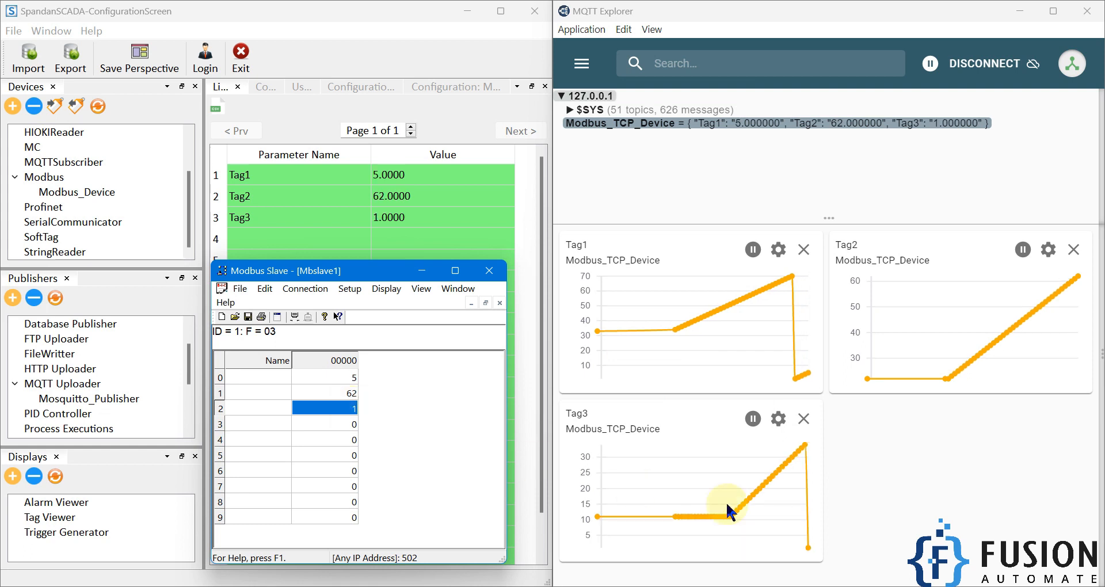
Step: Set register 1 in Modbus Slave to 501
{"action": "double_click", "coordinate": [322, 394]}
{"action": "type", "text": "501"}
{"action": "key", "text": "Return"}
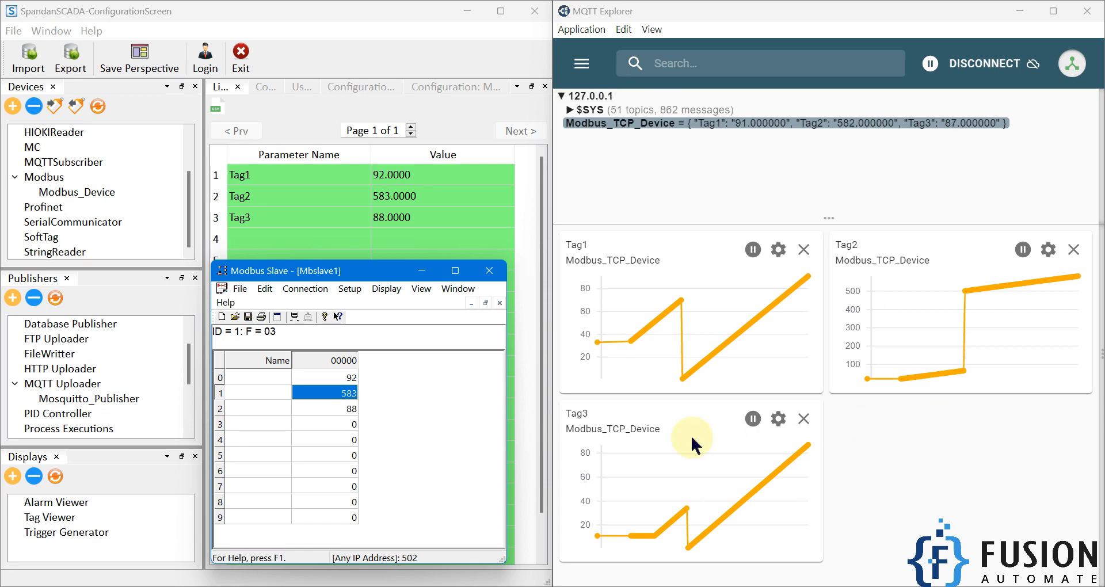
Step: Minimize Modbus Slave, MQTT Explorer, SpandanSCADA and the browser to show the desktop
{"action": "left_click", "coordinate": [422, 271]}
{"action": "left_click", "coordinate": [1019, 11]}
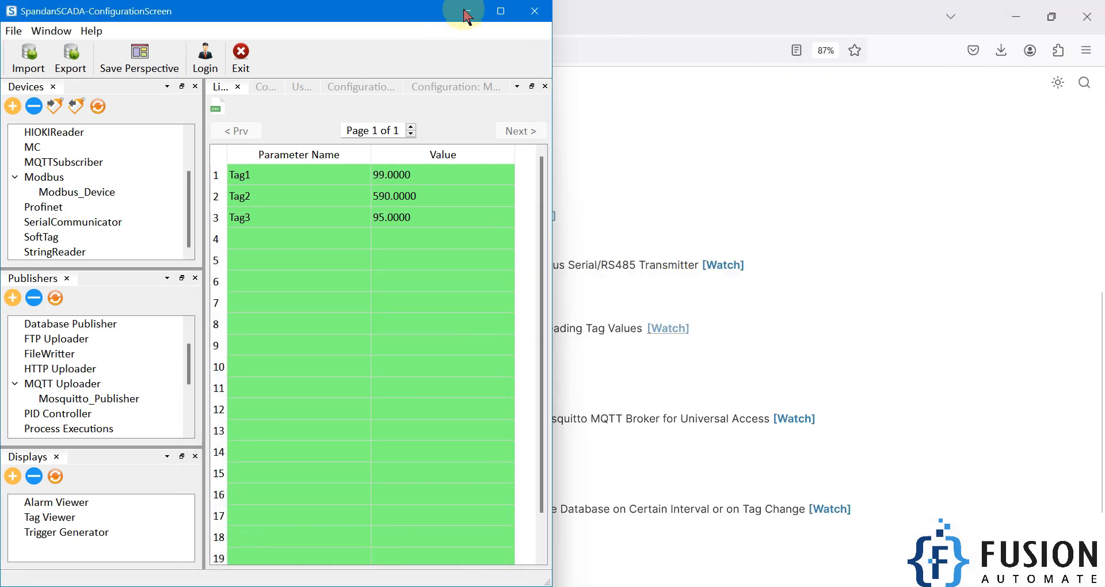
{"action": "left_click", "coordinate": [467, 11]}
{"action": "left_click", "coordinate": [1016, 16]}
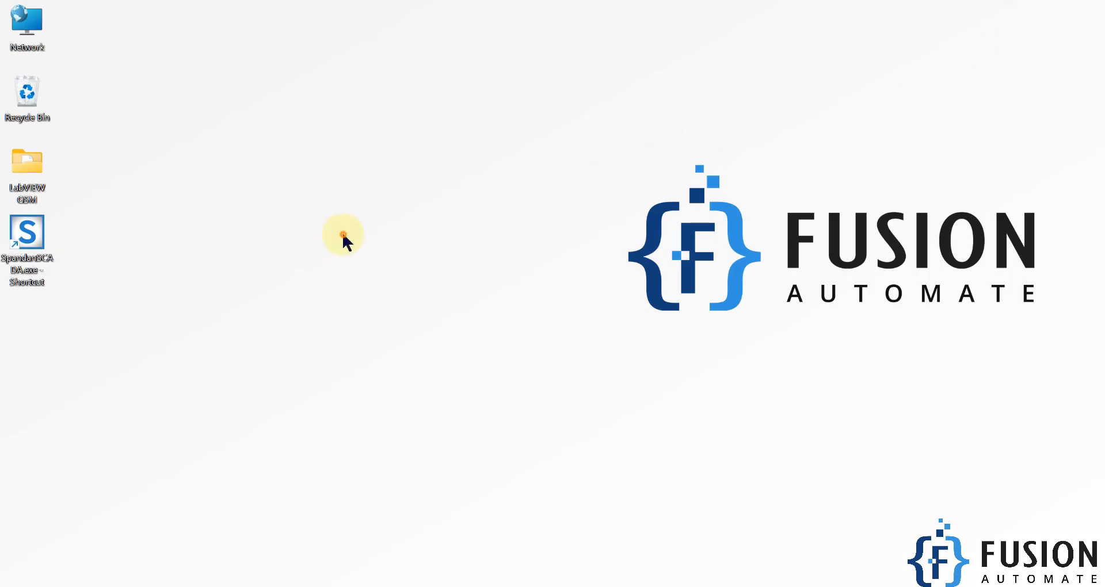